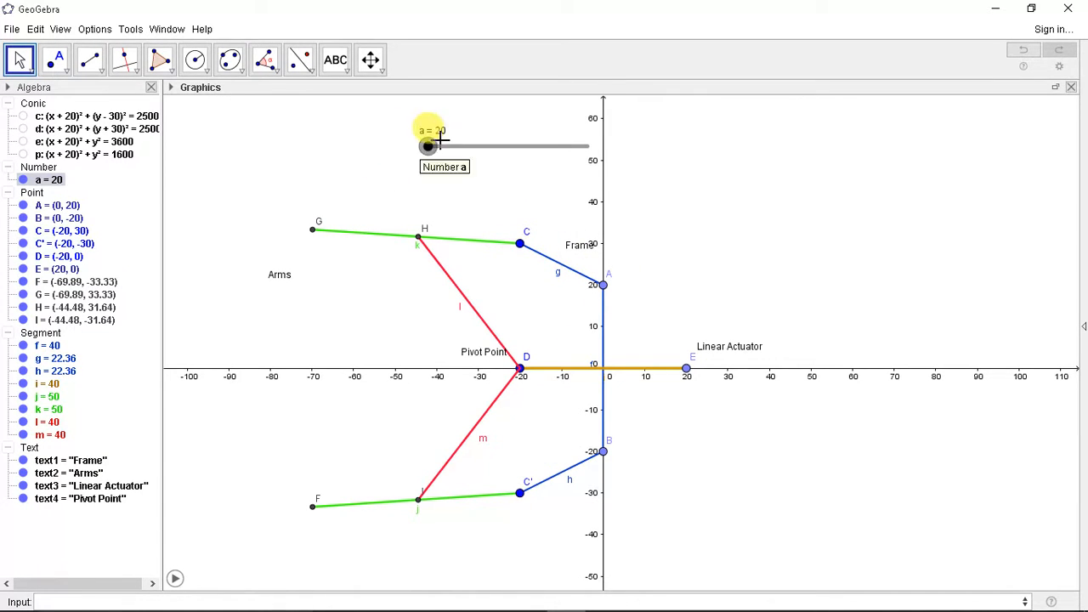
- Play the animation of the finished linkage driven by slider a
click(176, 578)
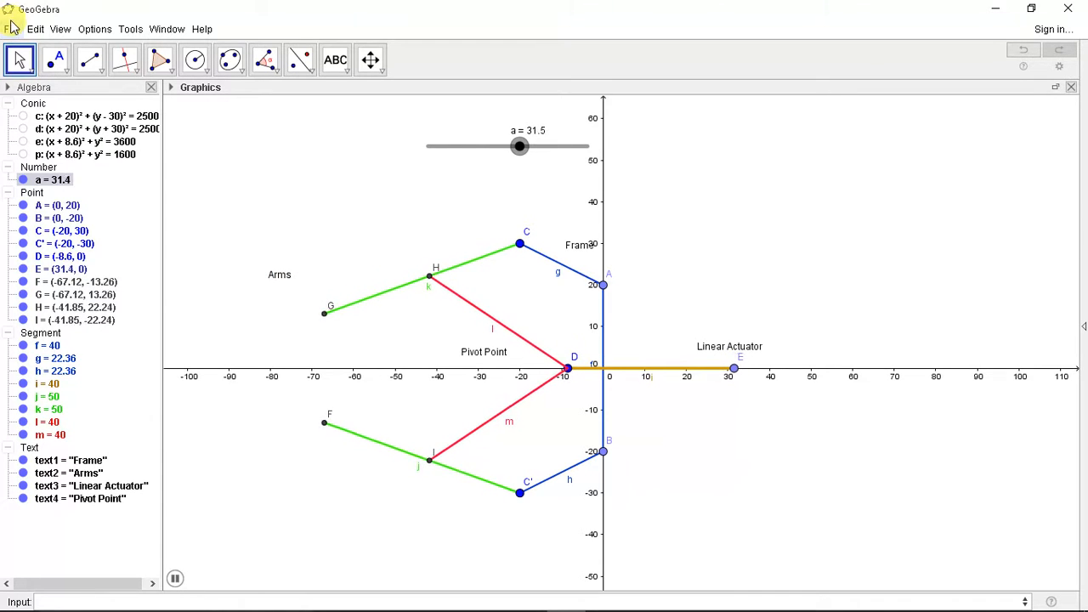
- Open a new blank window, pause the linkage animation in the original one, and maximize the new window
click(11, 29)
click(38, 47)
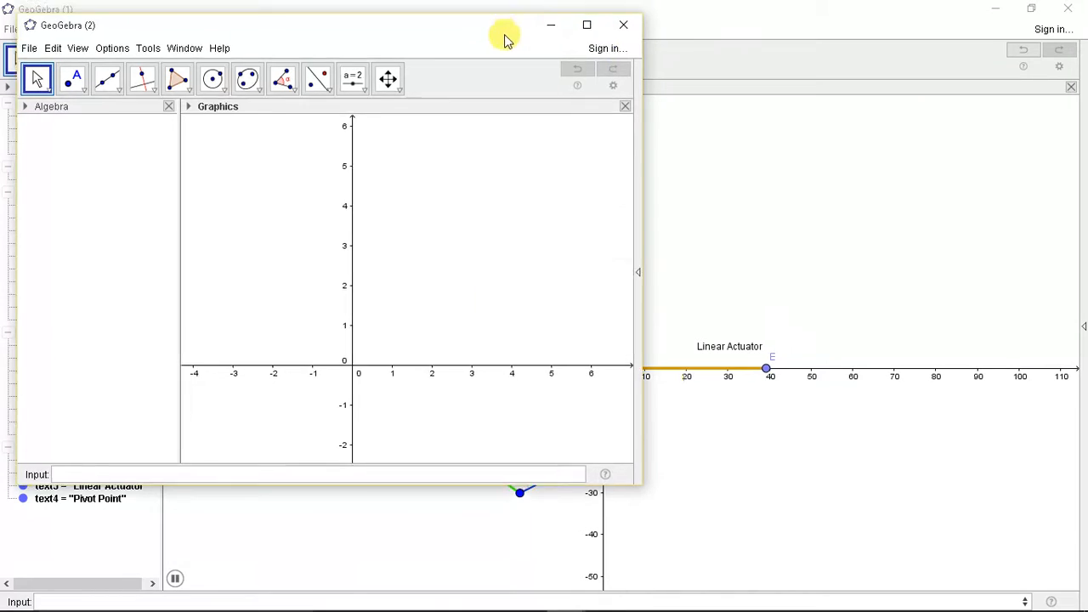
drag(502, 25, 953, 177)
click(174, 579)
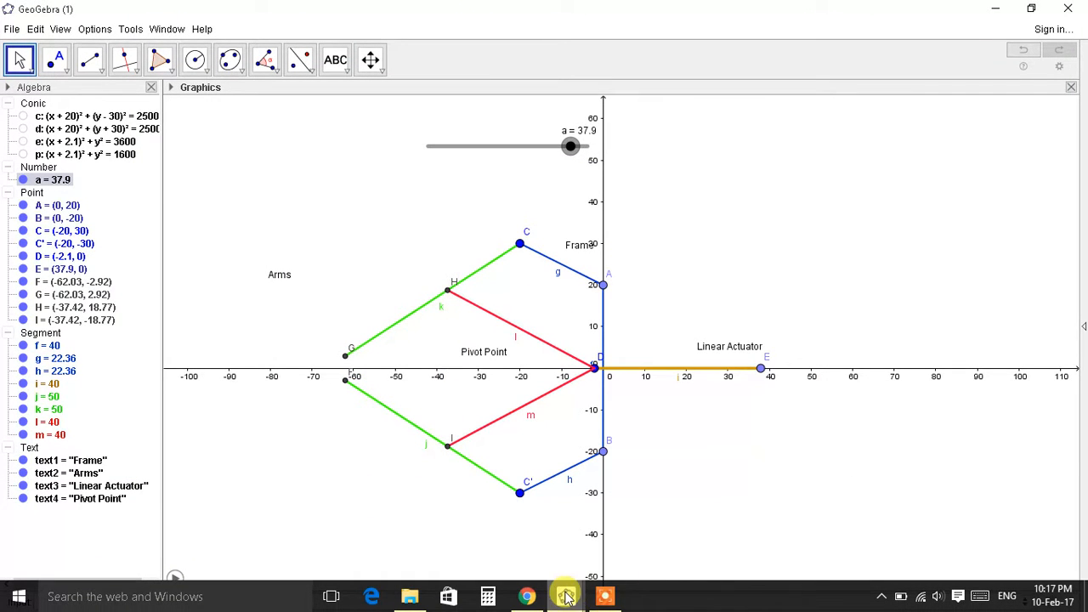
mouse_move(566, 595)
click(612, 525)
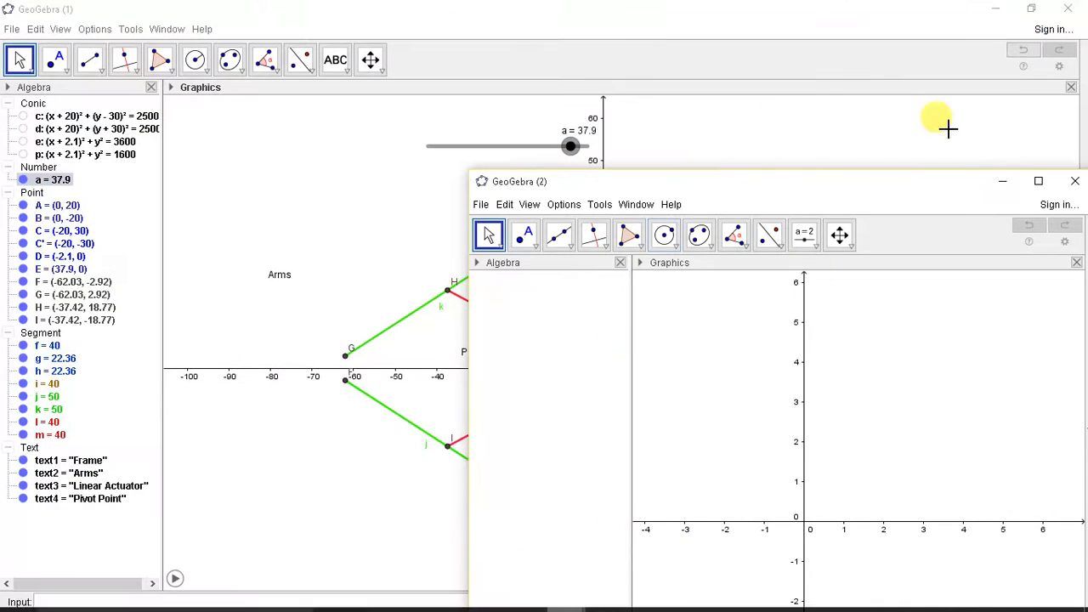
click(1042, 181)
- Place point A on the y-axis at (0, 20)
scroll(620, 332, down, 3)
scroll(464, 303, down, 3)
drag(465, 303, 496, 339)
scroll(730, 411, up, 4)
click(52, 66)
scroll(554, 364, down, 4)
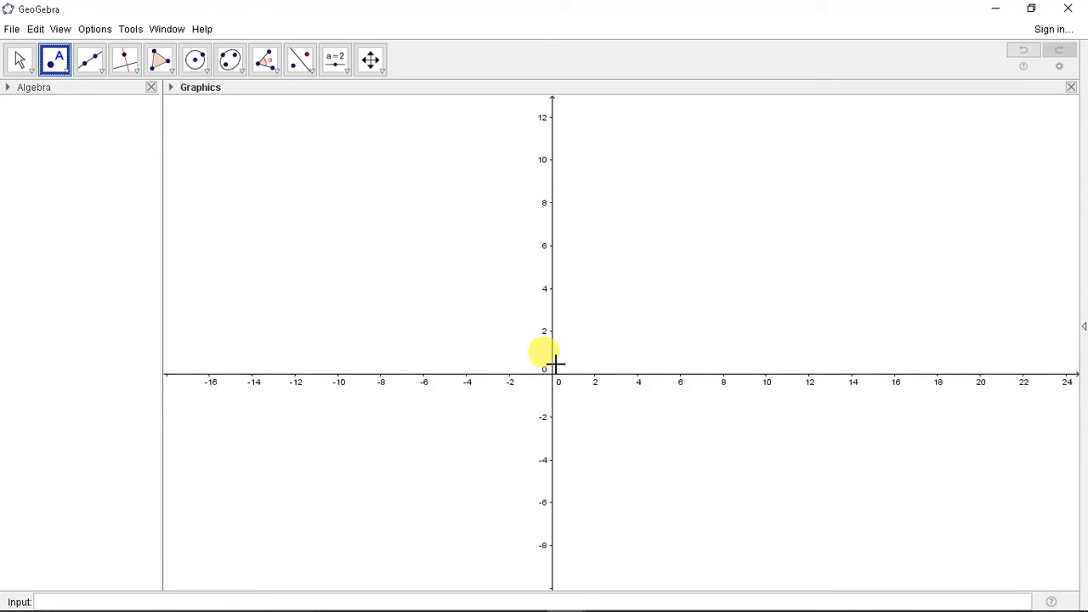
scroll(554, 364, down, 5)
drag(481, 299, 484, 377)
scroll(484, 377, down, 3)
scroll(505, 321, down, 1)
scroll(519, 311, up, 1)
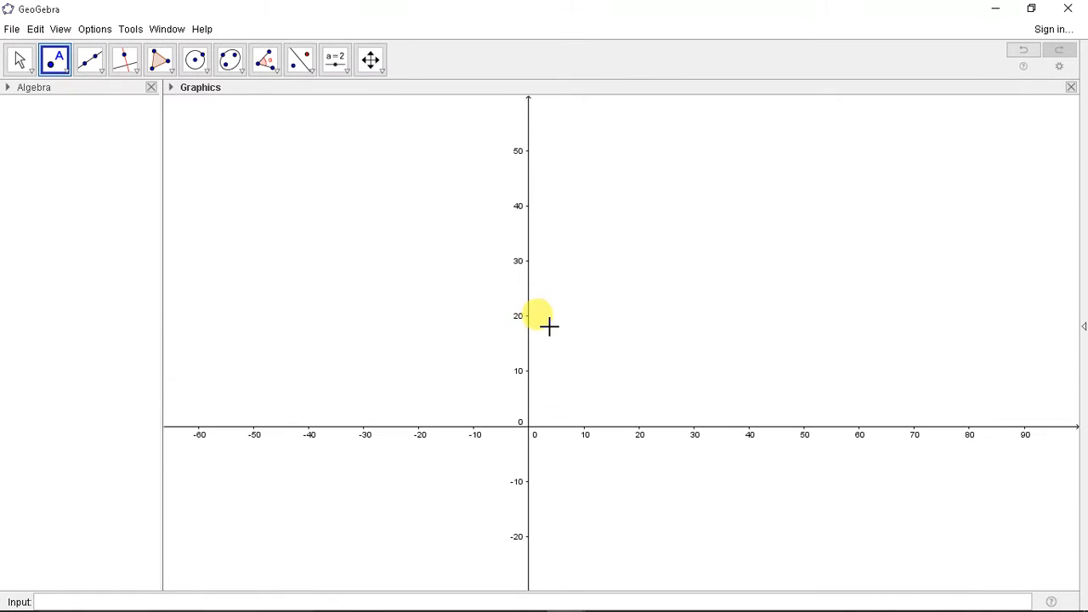
click(528, 316)
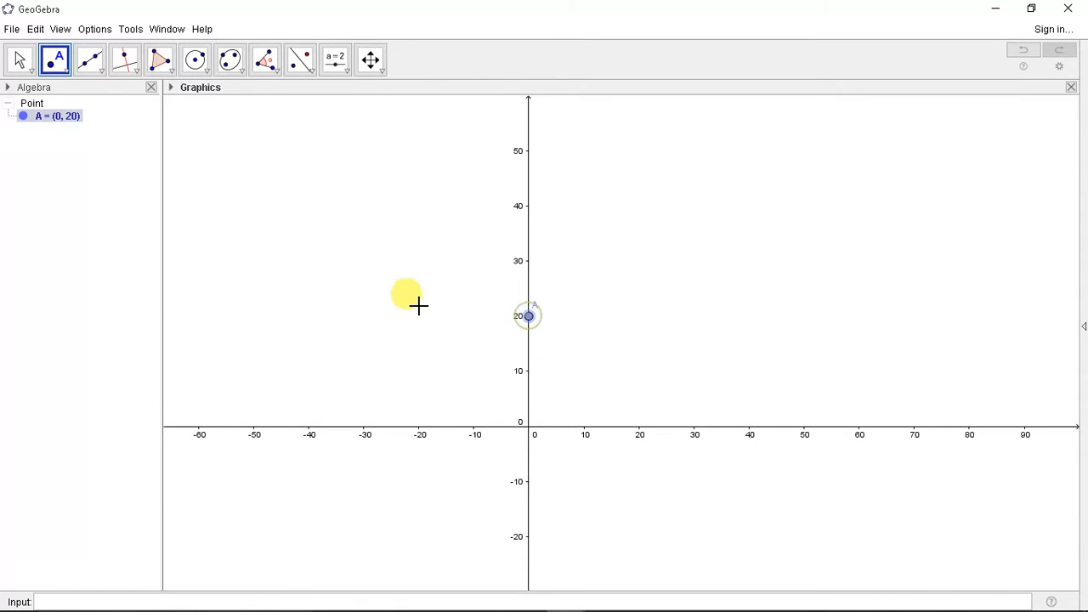
- Place a free point B up and to the left of point A, and redefine it as (-20, 30)
click(433, 259)
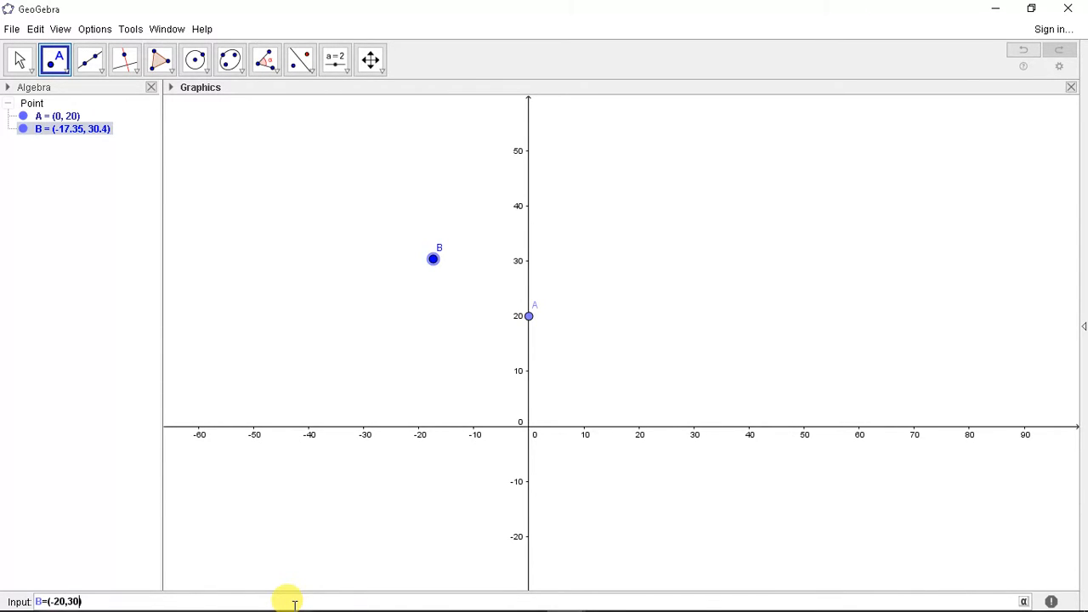
key(Return)
scroll(497, 412, up, 2)
scroll(497, 412, down, 1)
scroll(486, 357, up, 2)
scroll(483, 364, down, 3)
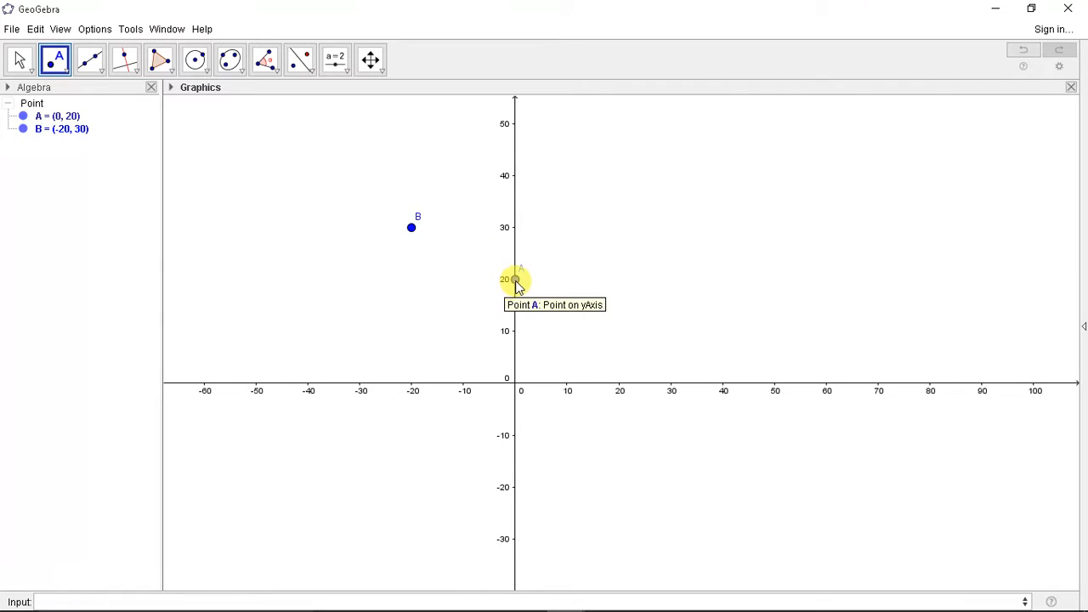
- Check the object properties of point A and set point B as a fixed object
right_click(516, 283)
click(561, 453)
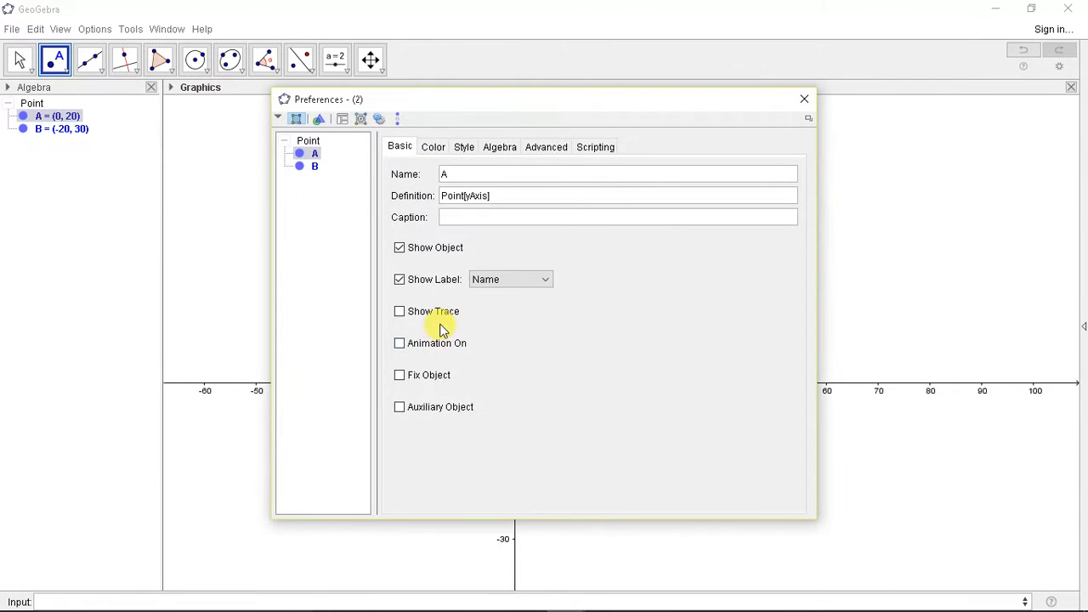
click(804, 99)
right_click(411, 230)
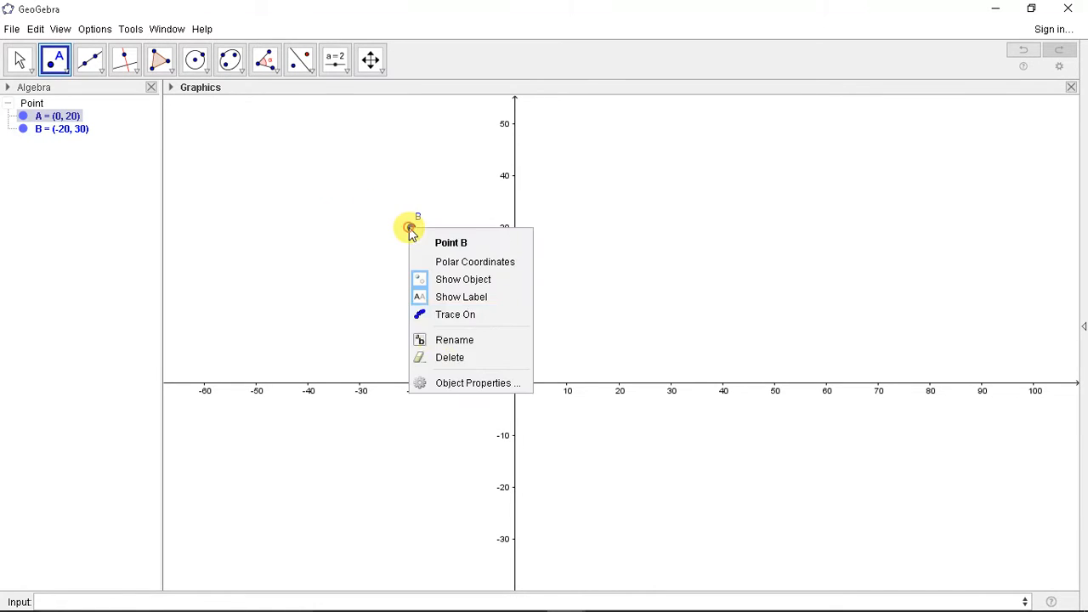
click(451, 383)
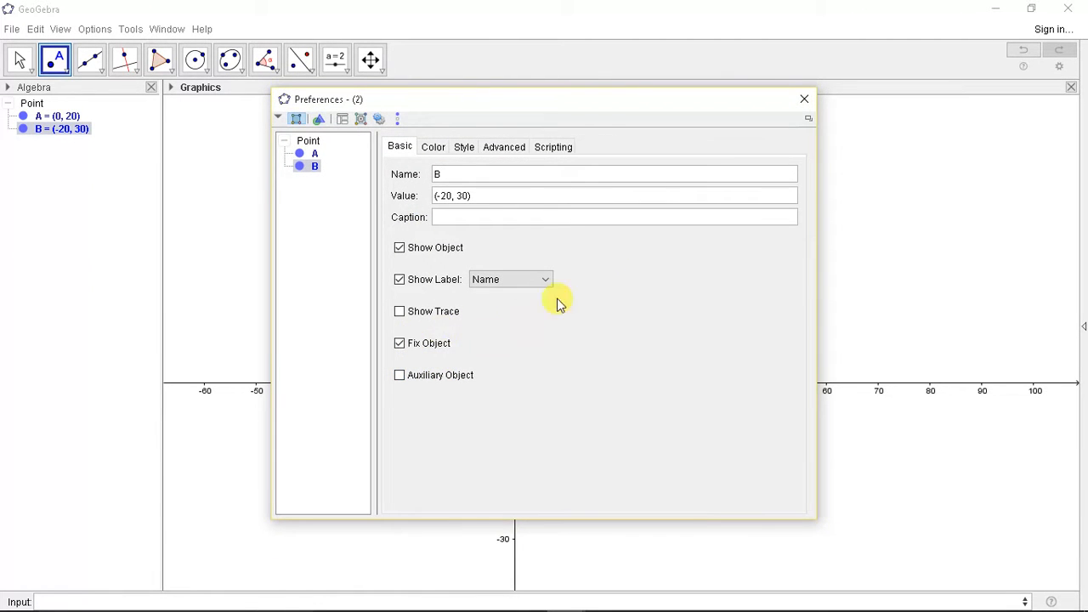
click(805, 100)
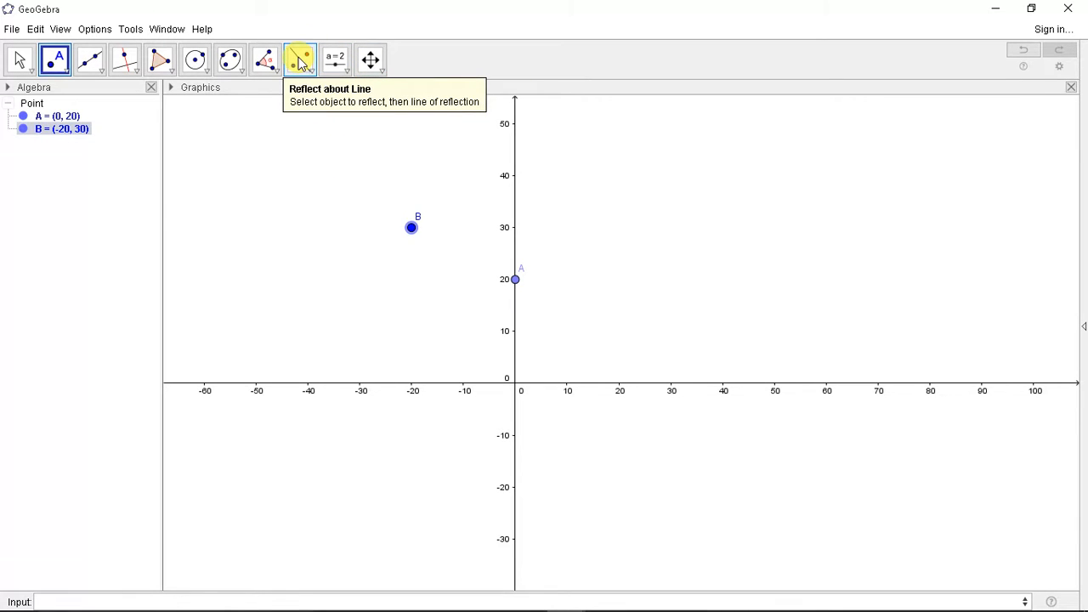
- Reflect points A and B about the x-axis to get their mirrored counterparts
click(515, 282)
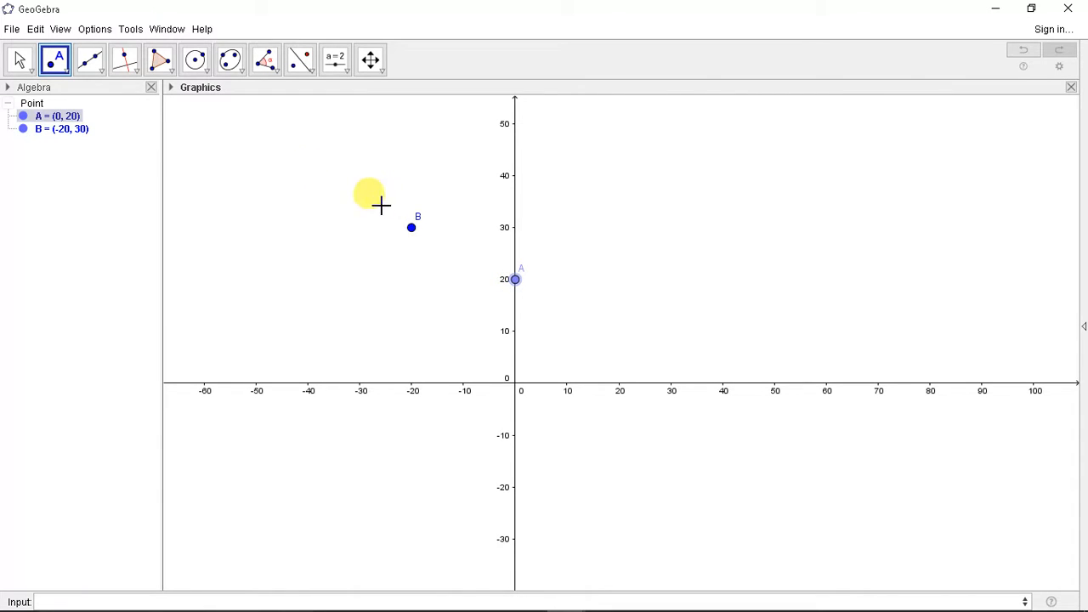
click(412, 227)
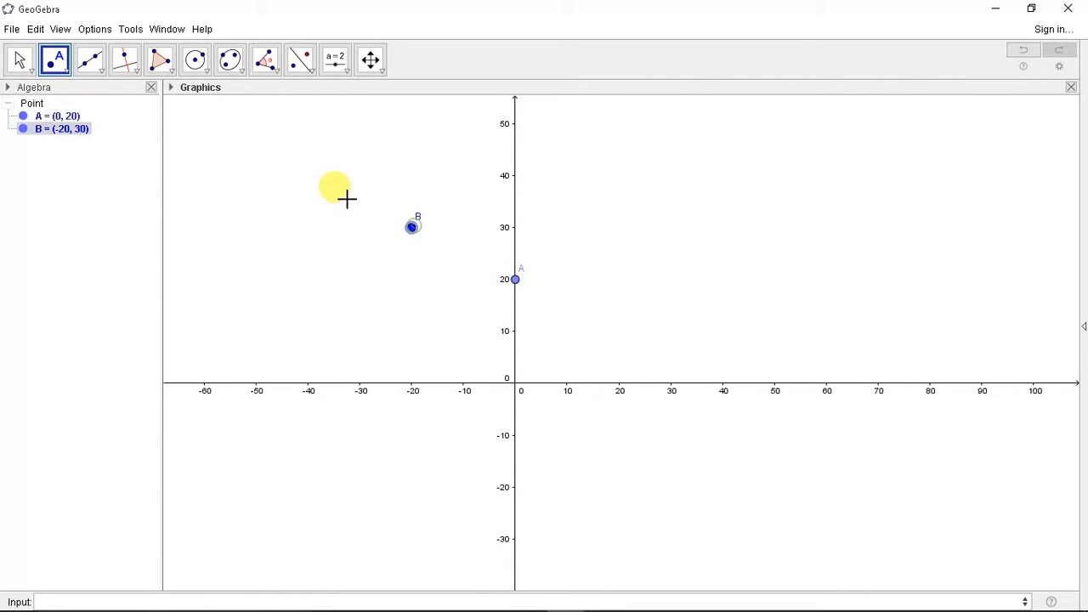
click(300, 59)
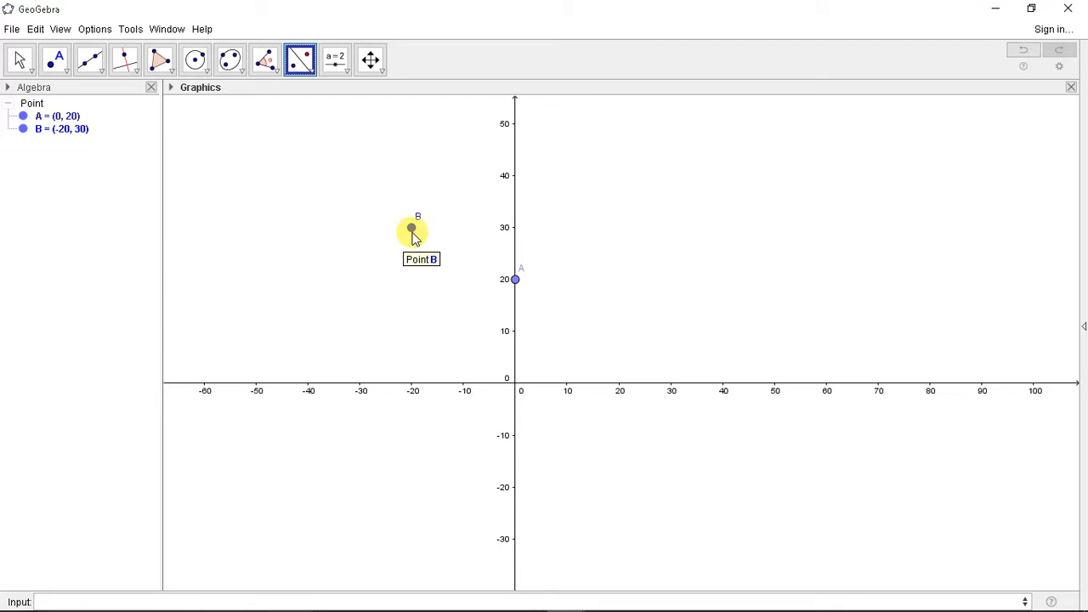
click(413, 229)
click(515, 281)
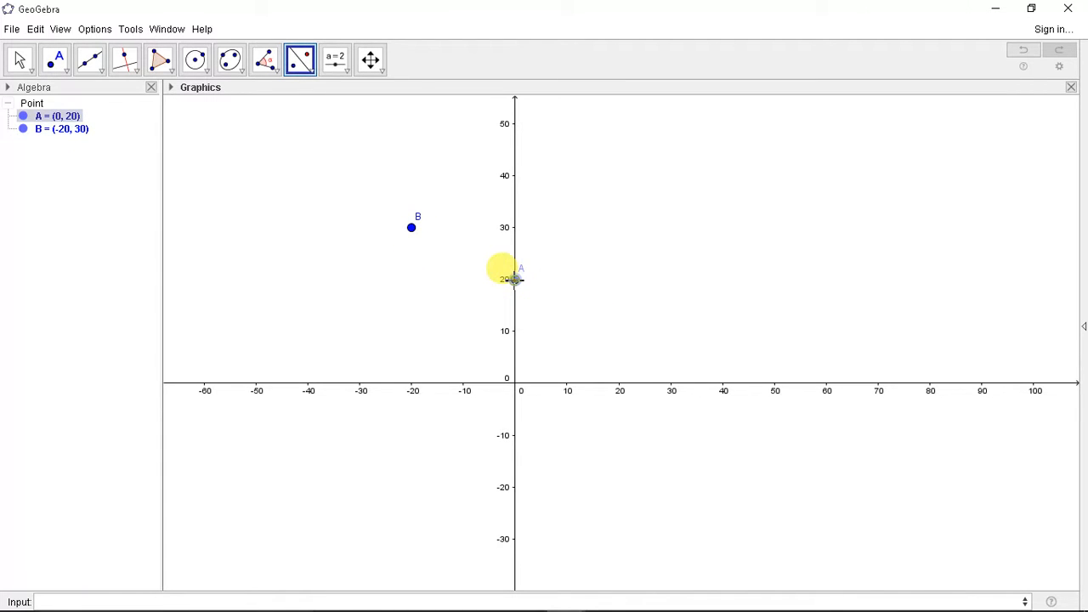
click(425, 383)
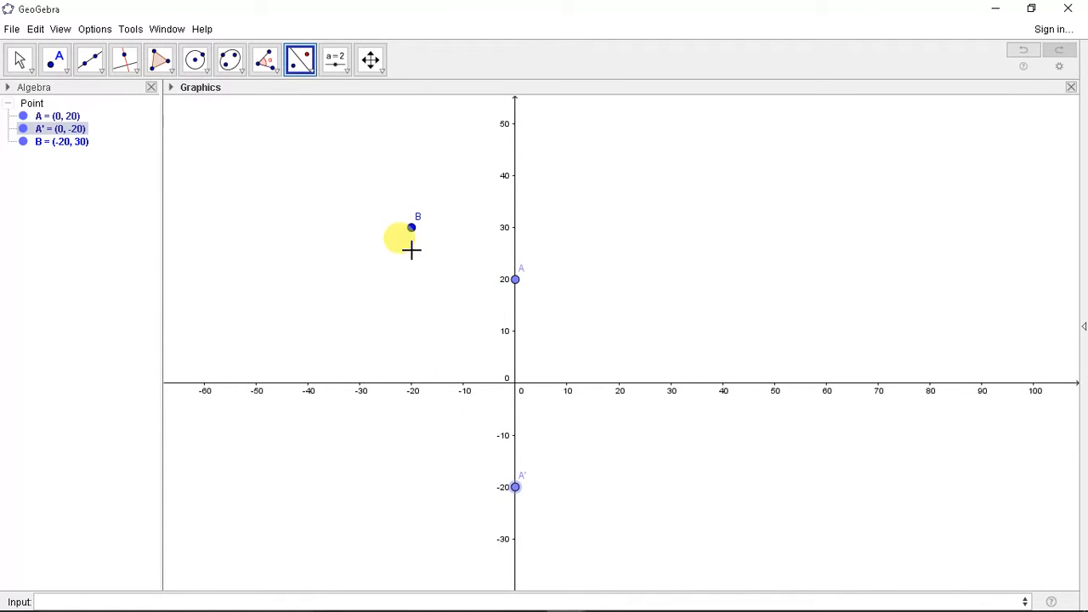
click(413, 229)
click(413, 382)
scroll(455, 297, up, 2)
scroll(454, 297, down, 2)
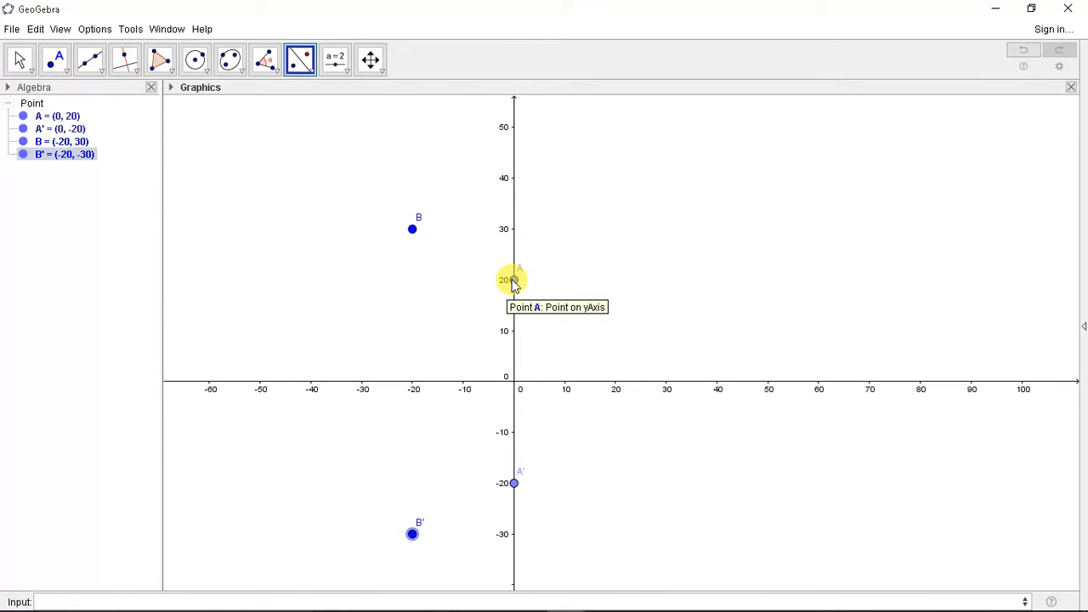
key(Escape)
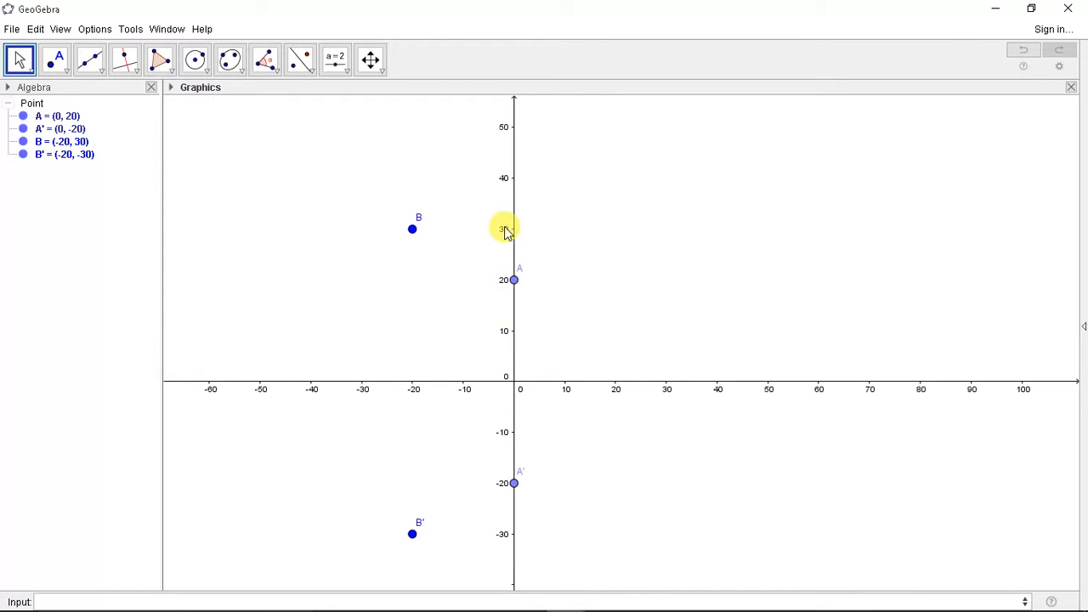
- Draw the frame segments from B to A and from A' to B'
click(106, 73)
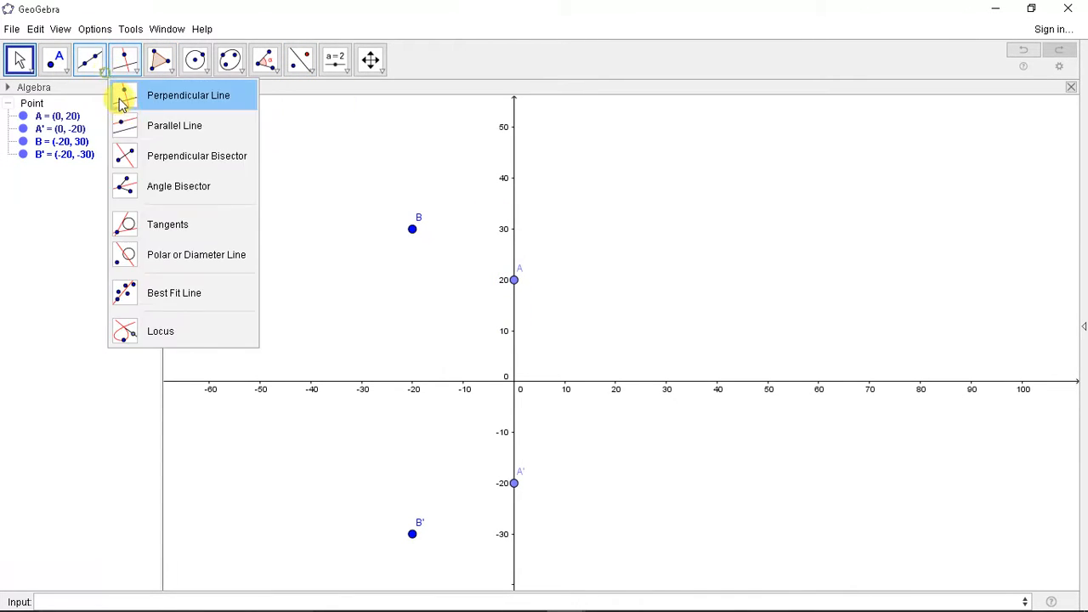
click(112, 126)
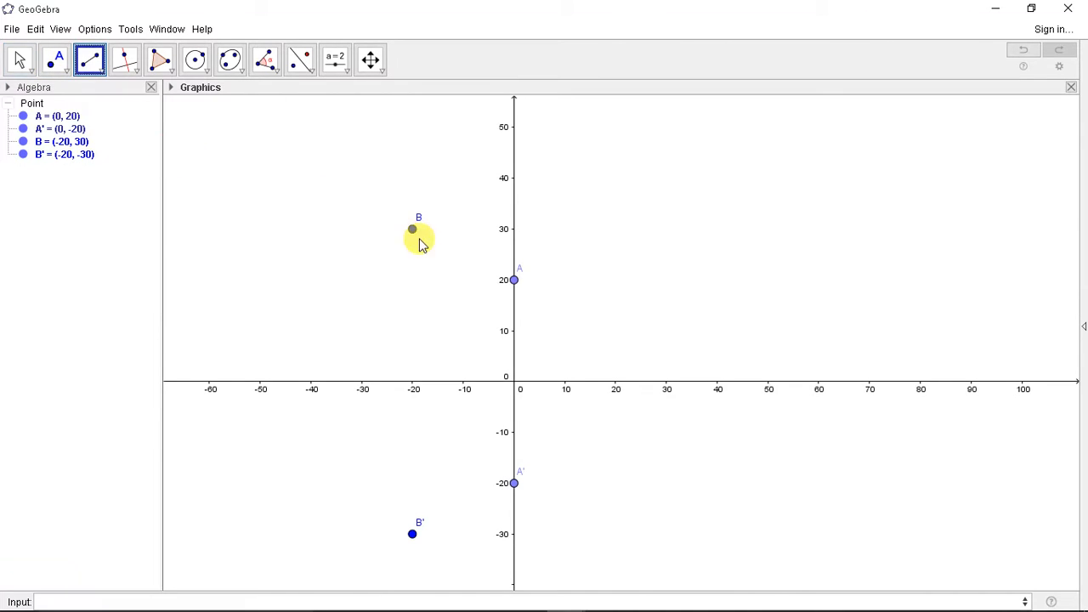
click(412, 229)
click(516, 282)
click(515, 483)
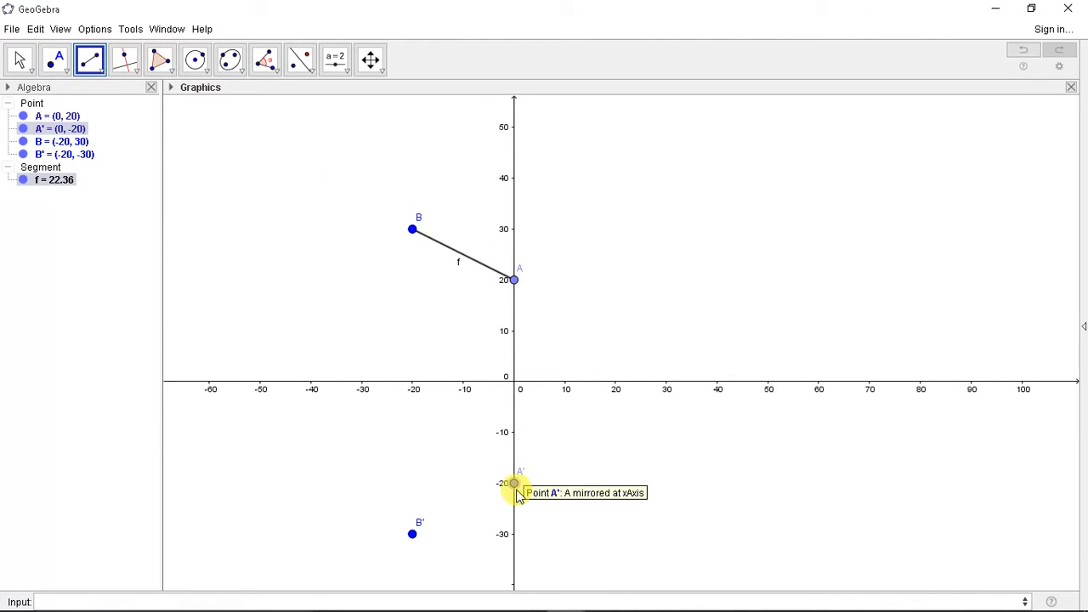
click(410, 536)
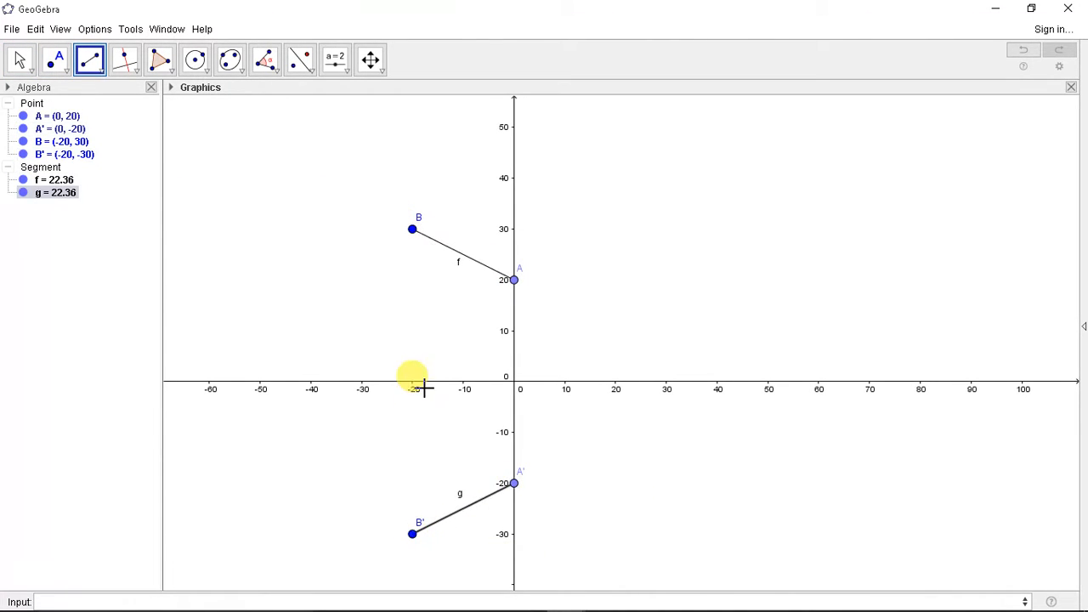
- Add a number slider a above the frame with minimum 20, maximum 40 and increment 0.1
scroll(422, 388, down, 2)
scroll(491, 393, up, 1)
scroll(452, 375, down, 2)
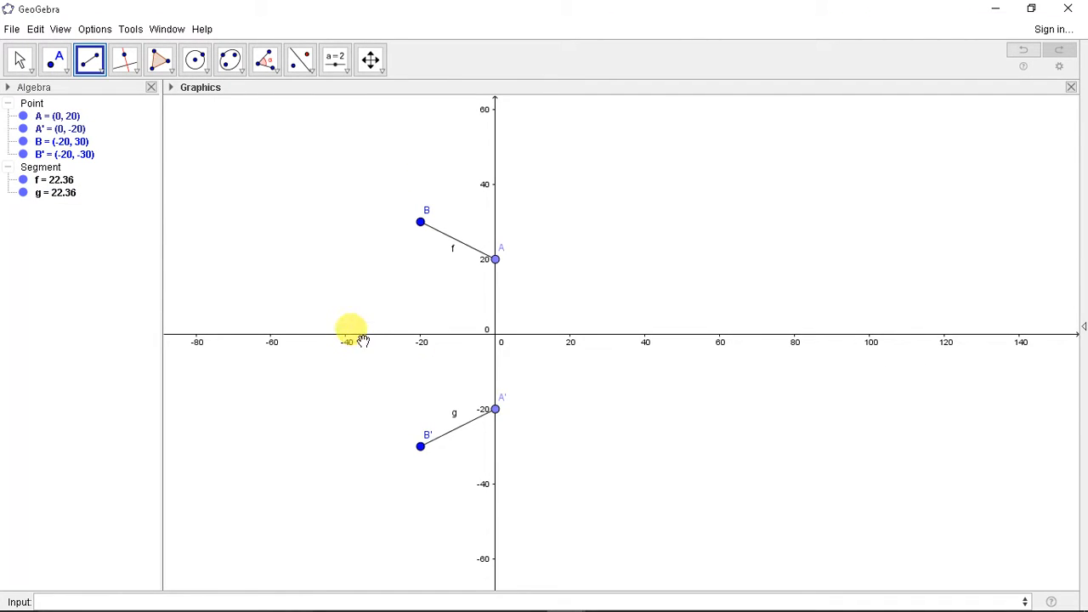
key(Escape)
drag(363, 339, 419, 411)
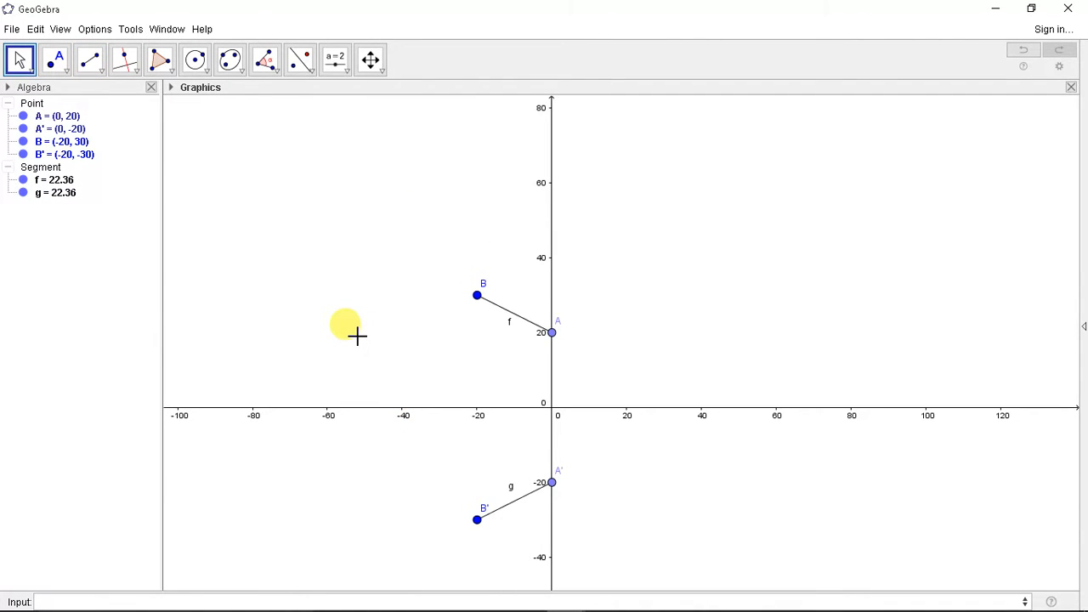
click(54, 61)
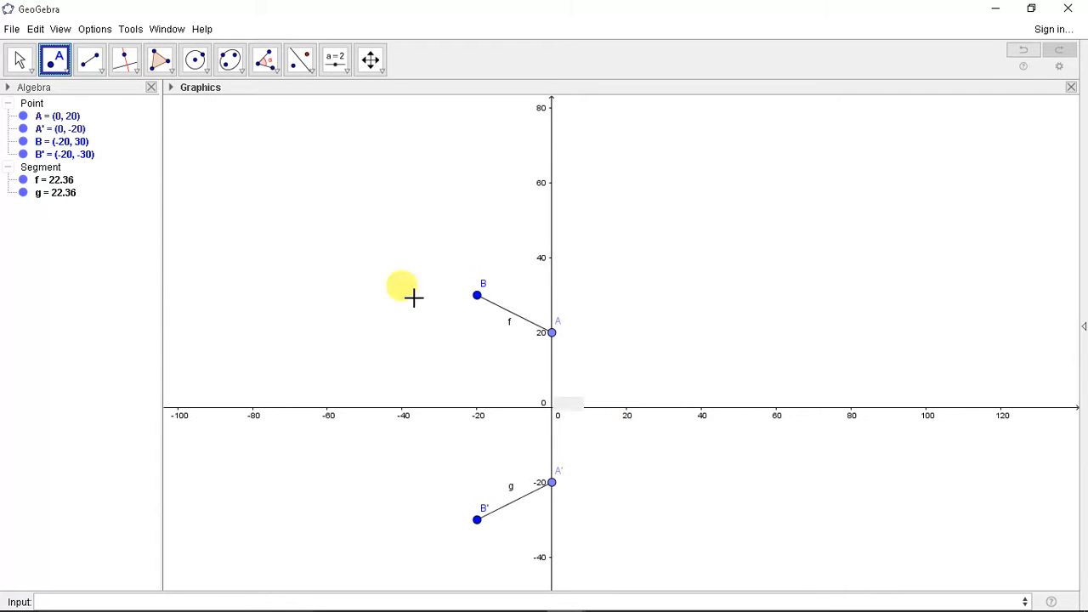
click(333, 58)
click(371, 153)
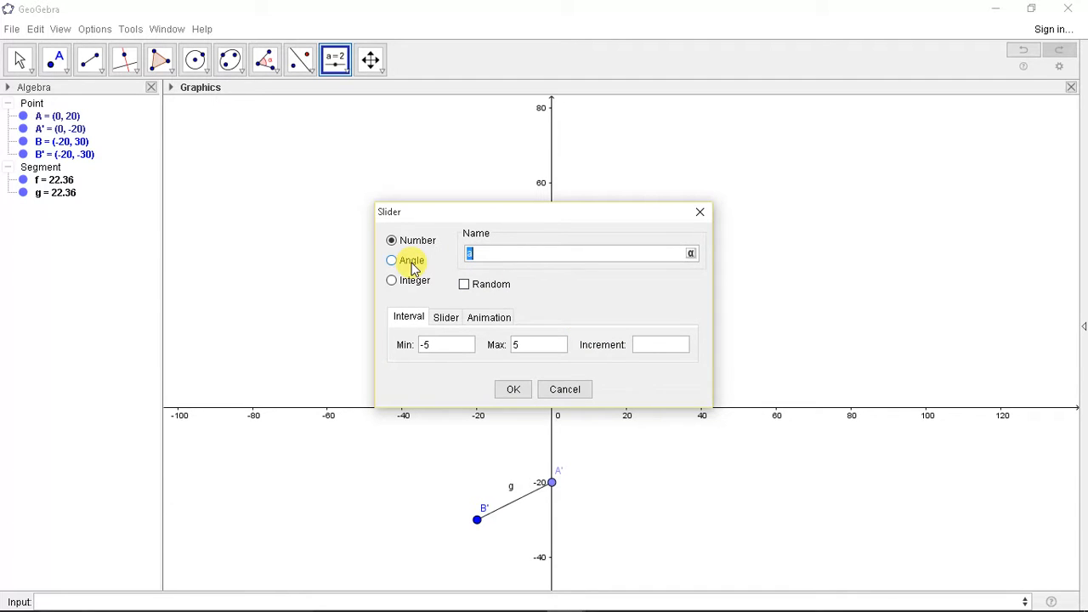
drag(457, 349, 419, 352)
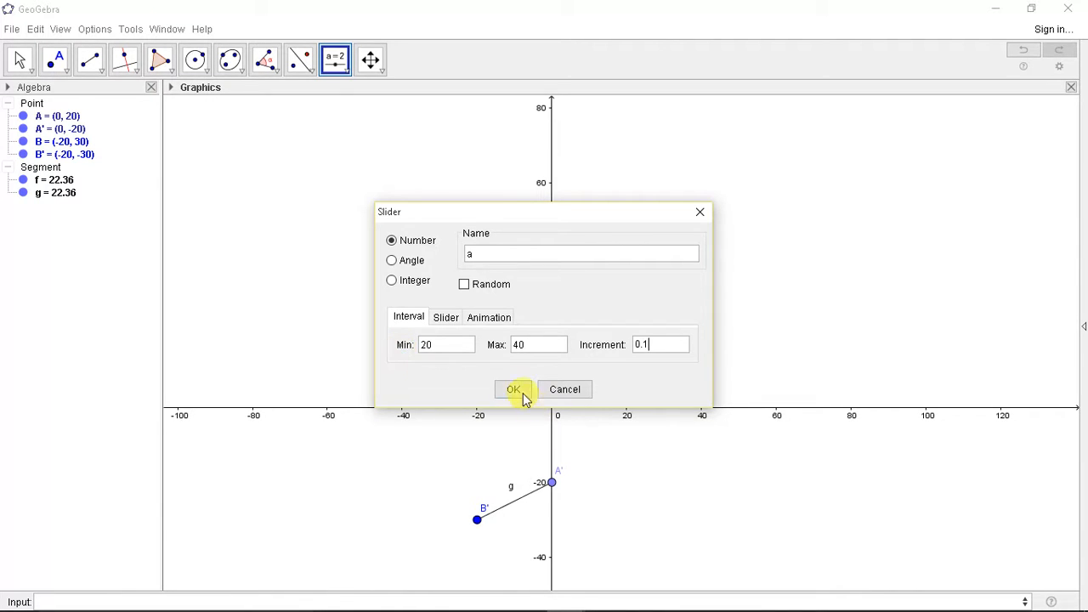
click(521, 392)
- Place a free point C to the right of the y-axis at about (30, 15)
click(56, 59)
click(665, 352)
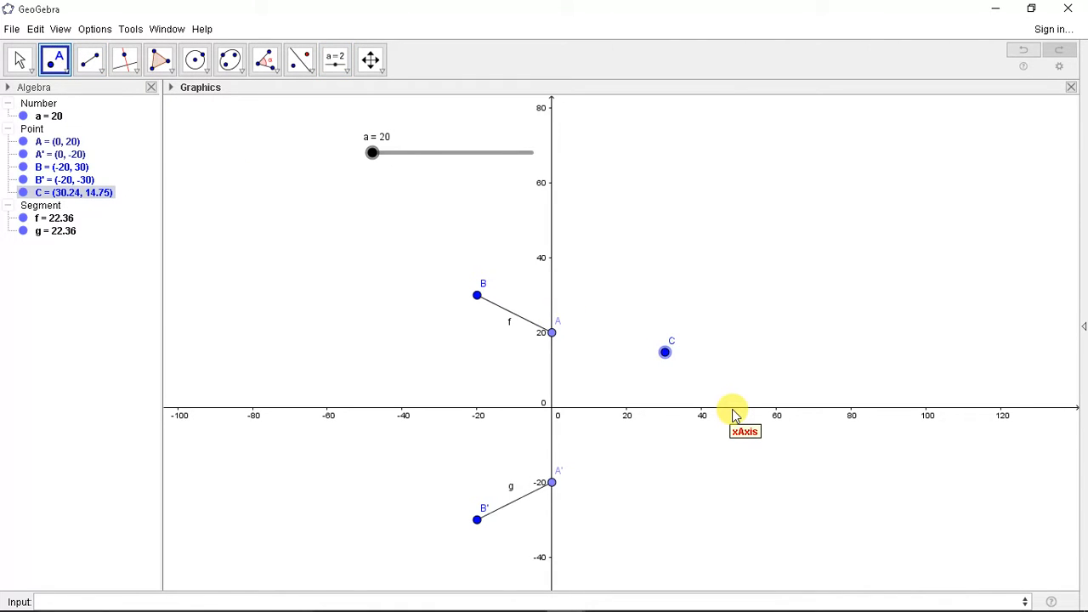
text(C)
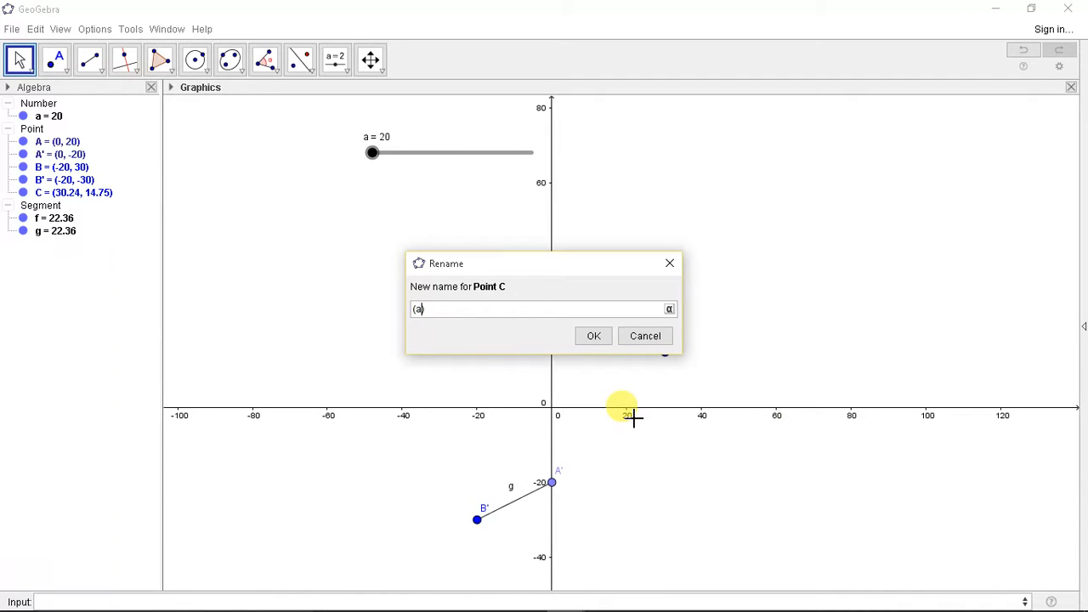
key(Return)
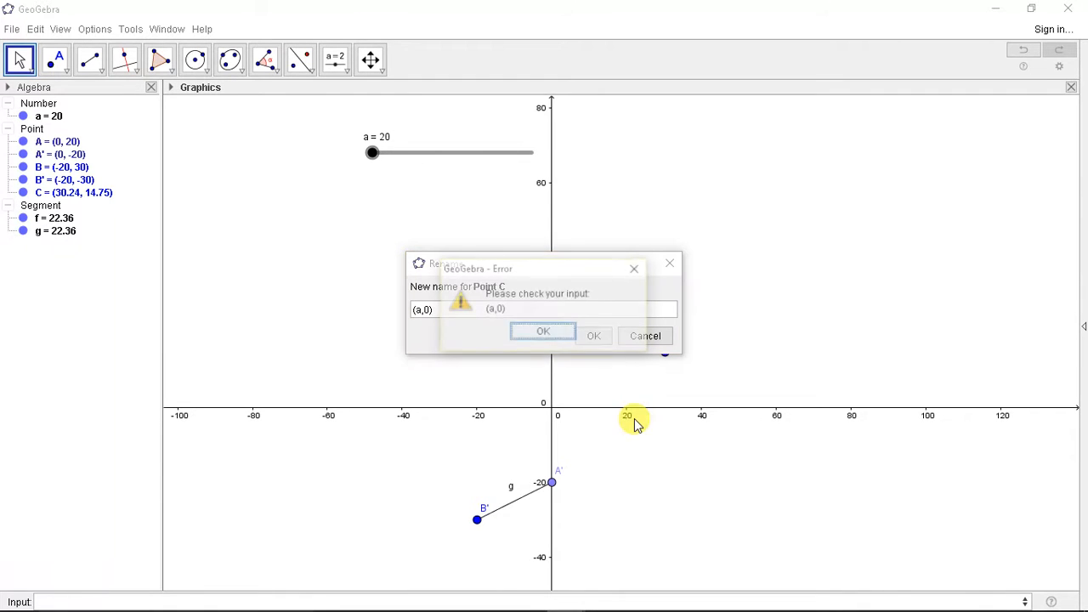
click(559, 335)
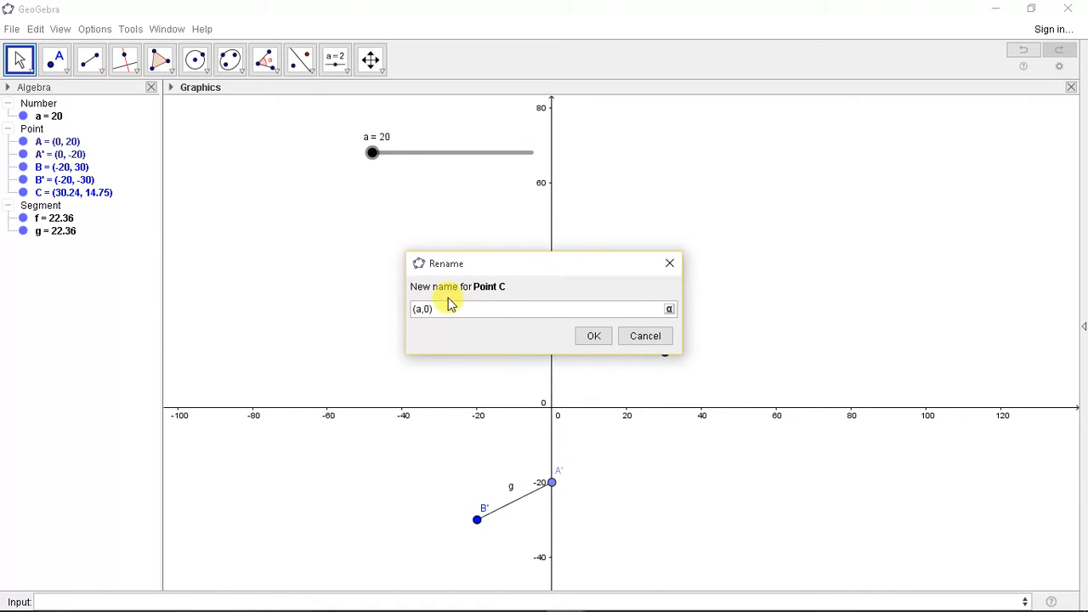
drag(565, 255, 555, 308)
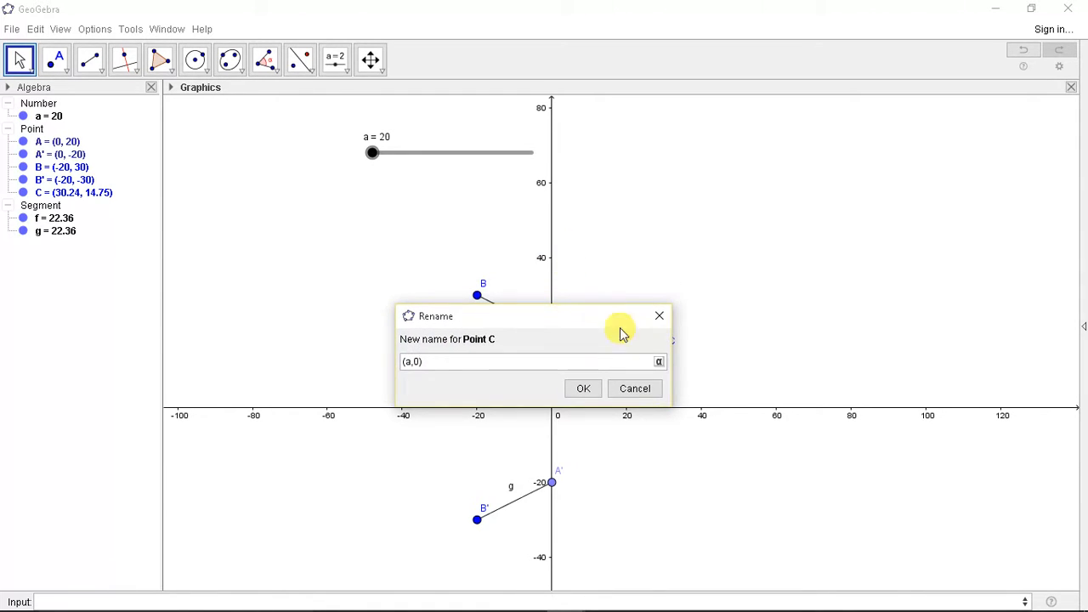
click(661, 315)
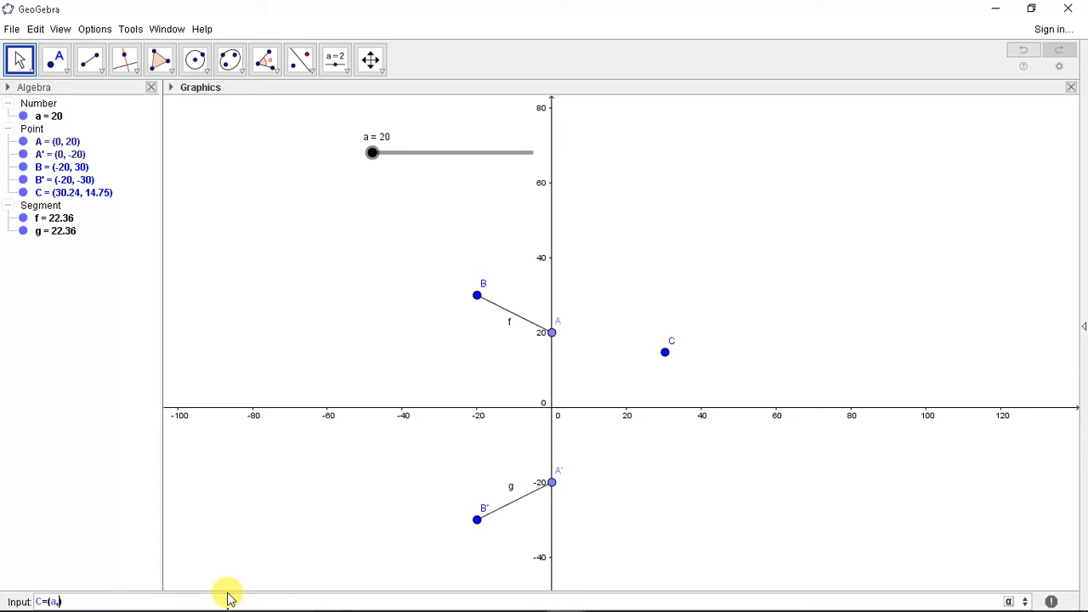
- Define point C as (a, 0) and move slider a to test it, returning it to 20
key(Return)
click(374, 154)
drag(395, 162, 372, 165)
- Place two free points, D and E, to the left of the frame and redefine D as (x(C)-40, y(C))
click(55, 58)
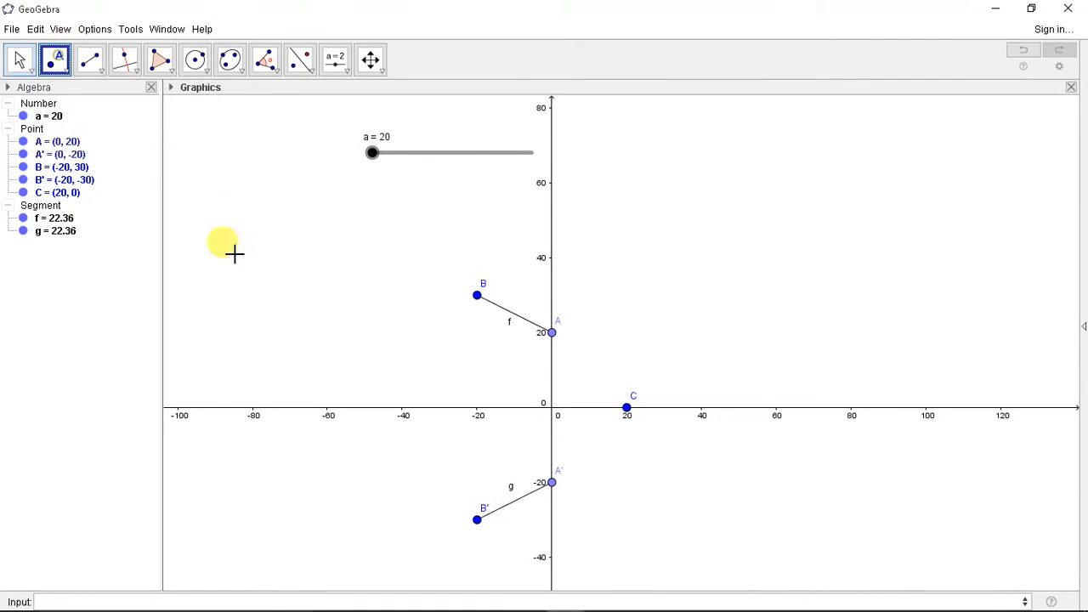
click(372, 357)
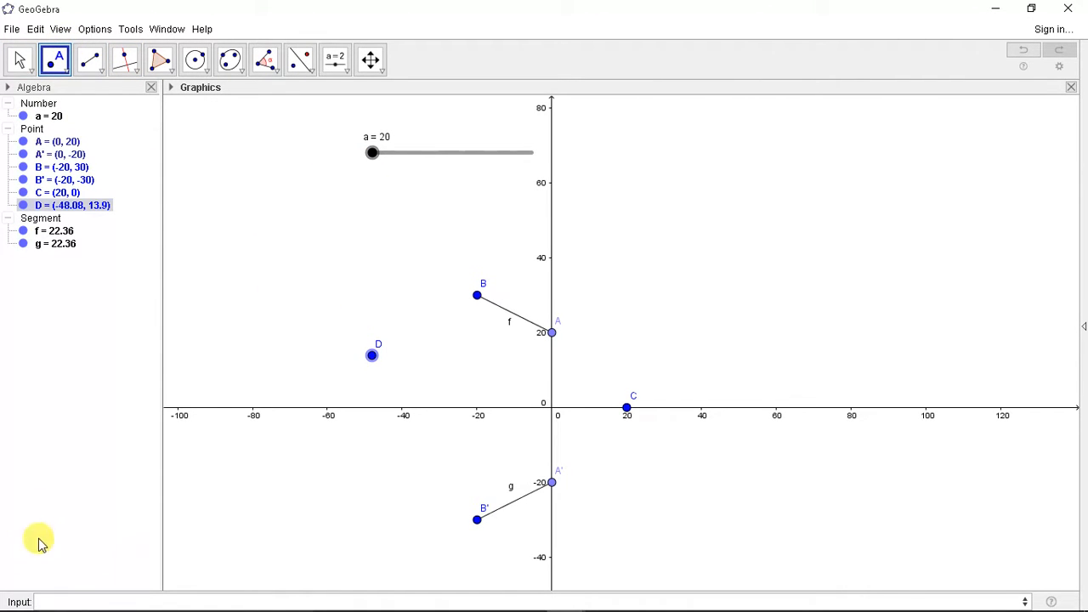
click(95, 598)
click(363, 486)
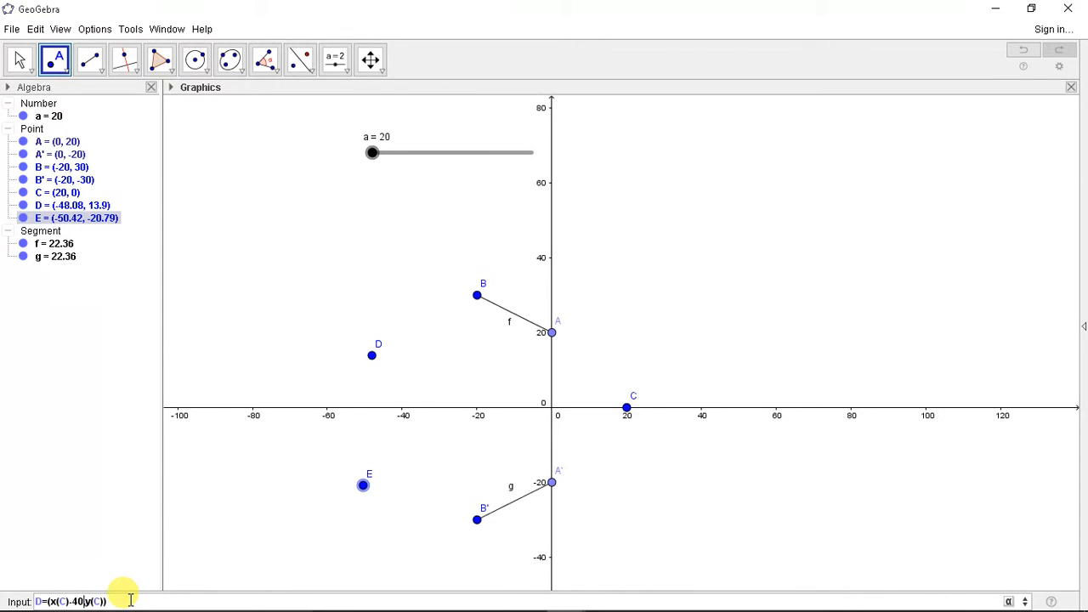
key(Return)
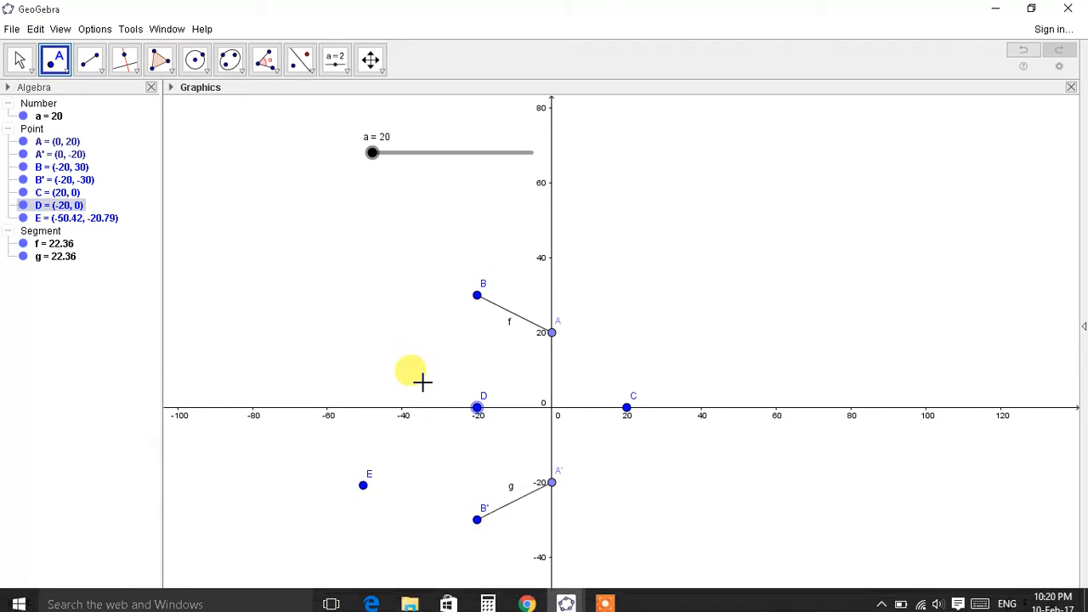
scroll(423, 383, up, 1)
click(647, 411)
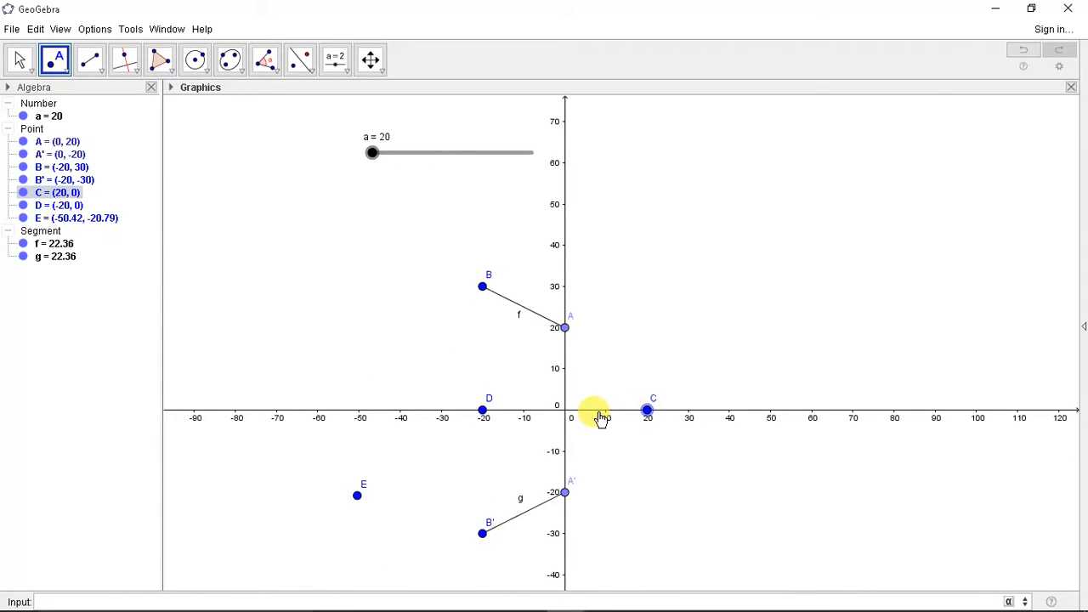
key(Escape)
- With slider a at 25, draw a segment from D to C and delete the spare point E
drag(372, 153, 411, 154)
click(89, 59)
click(503, 410)
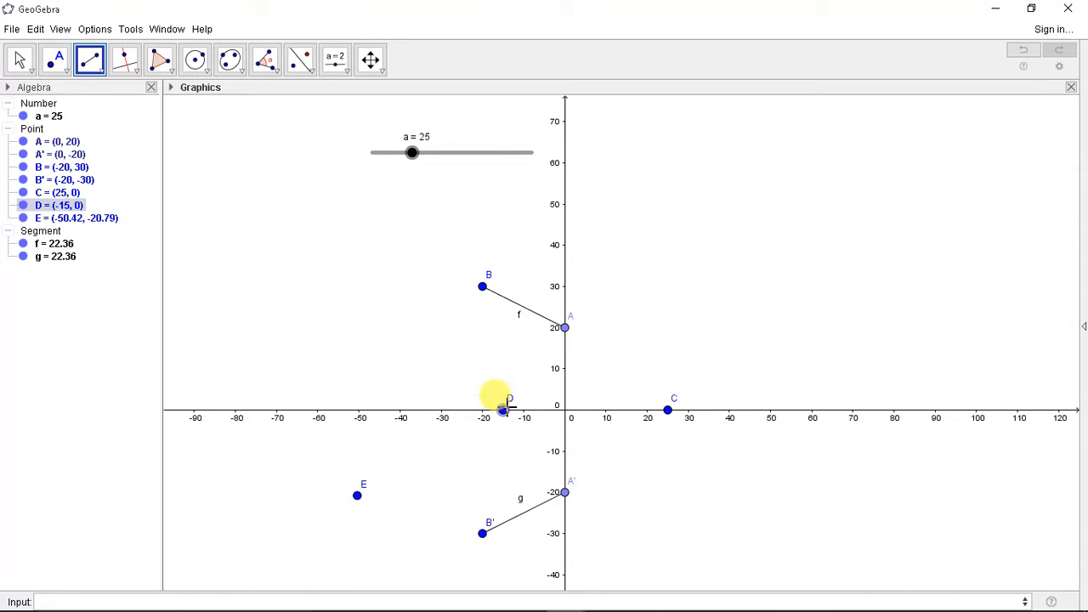
click(667, 410)
key(Escape)
click(358, 497)
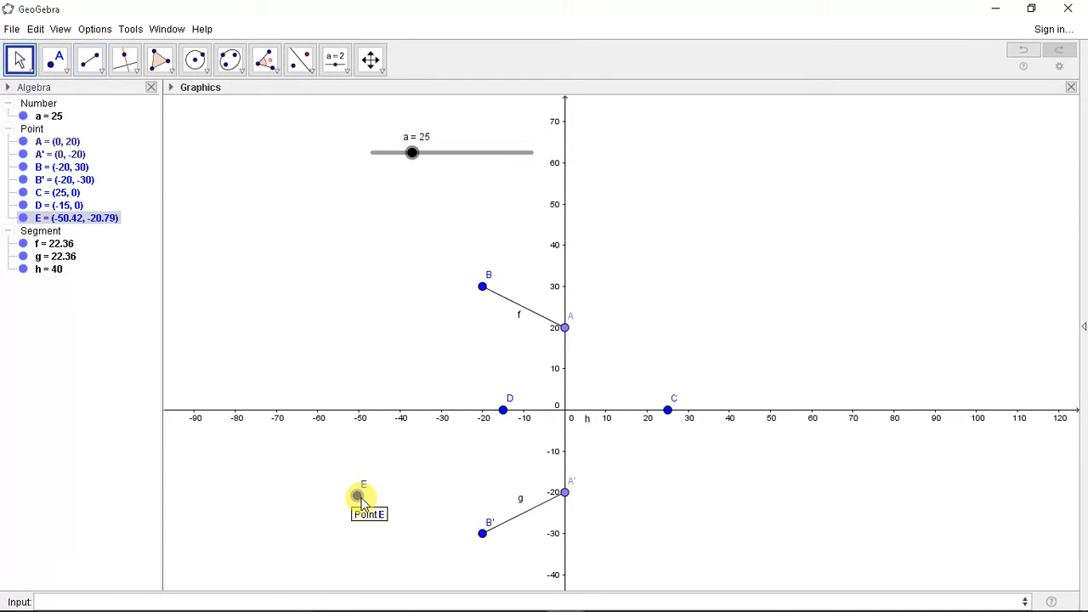
key(Delete)
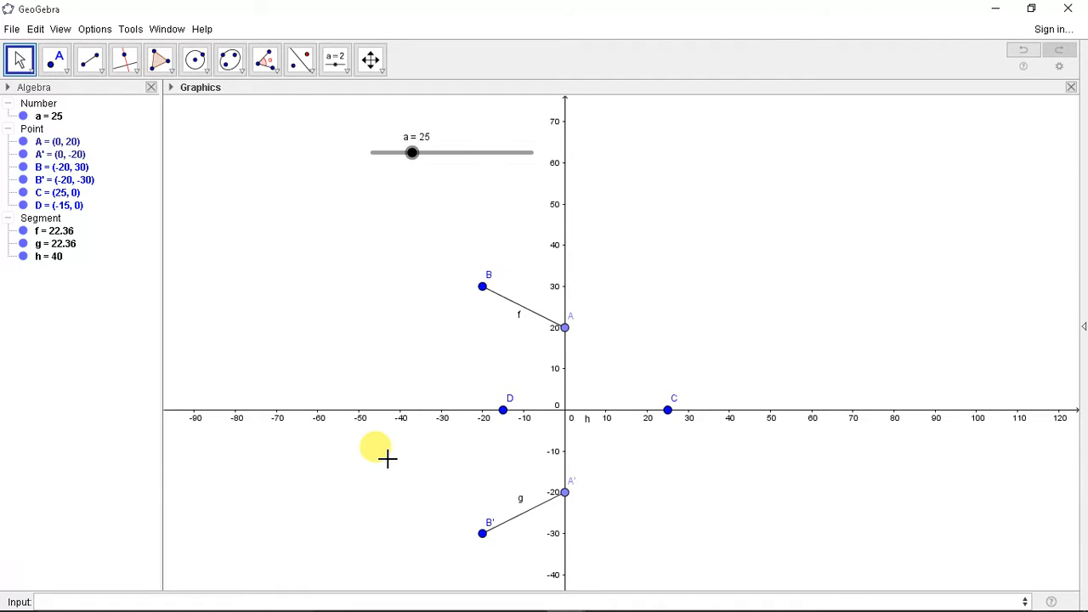
- Draw two circles of radius 50, one centred on B' and one centred on B
click(105, 75)
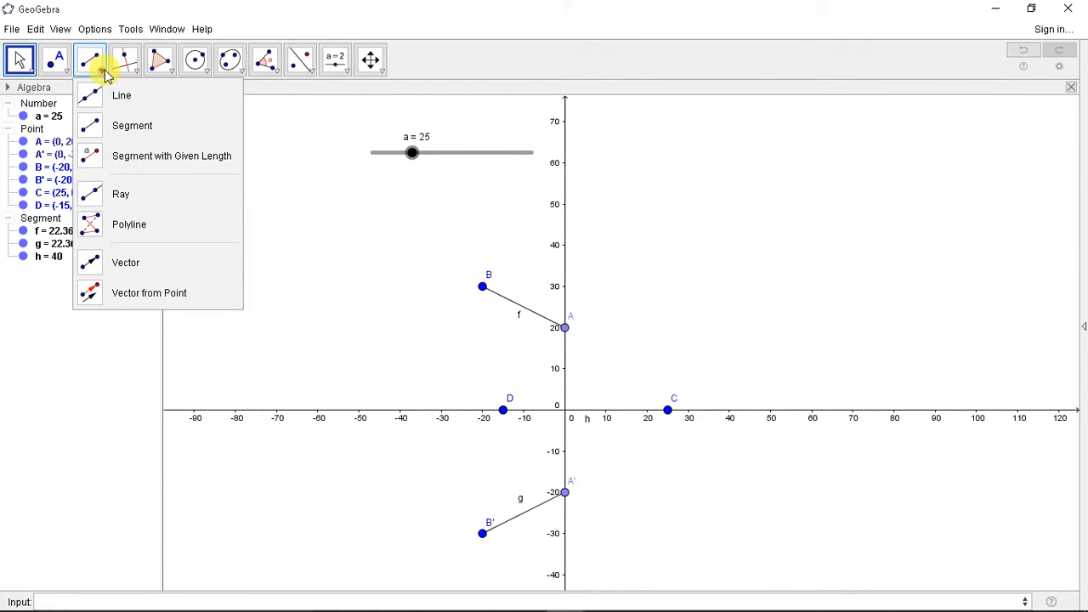
click(125, 68)
mouse_move(198, 68)
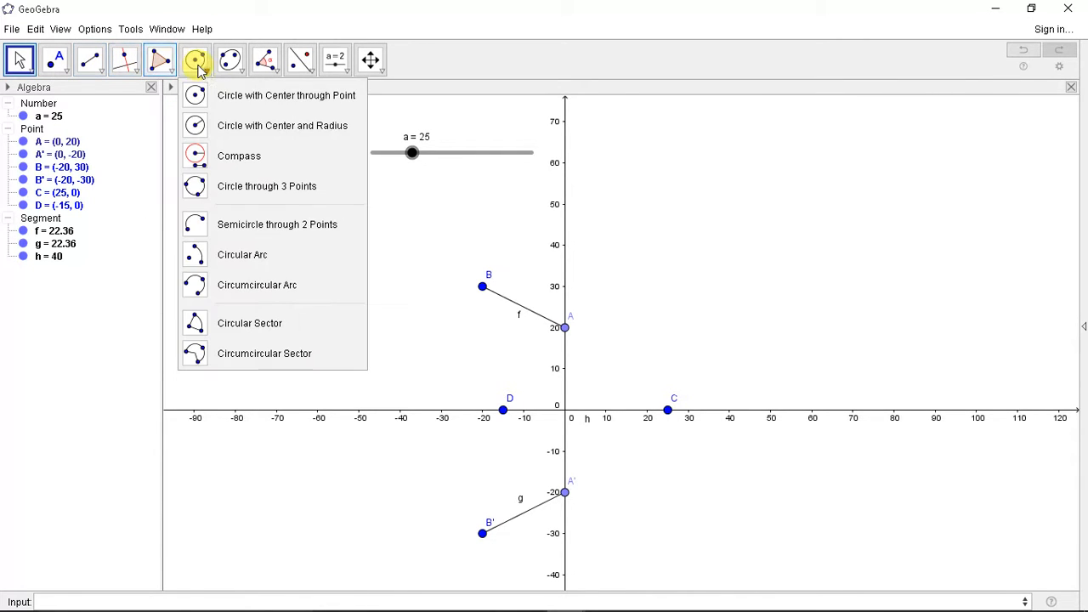
click(235, 125)
click(482, 534)
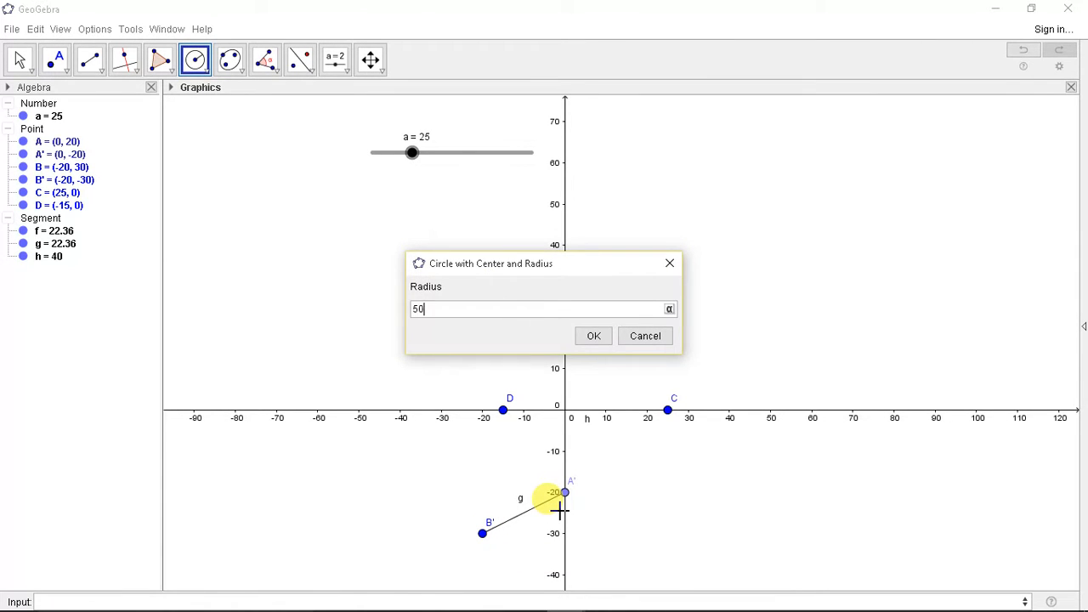
text(50)
key(Return)
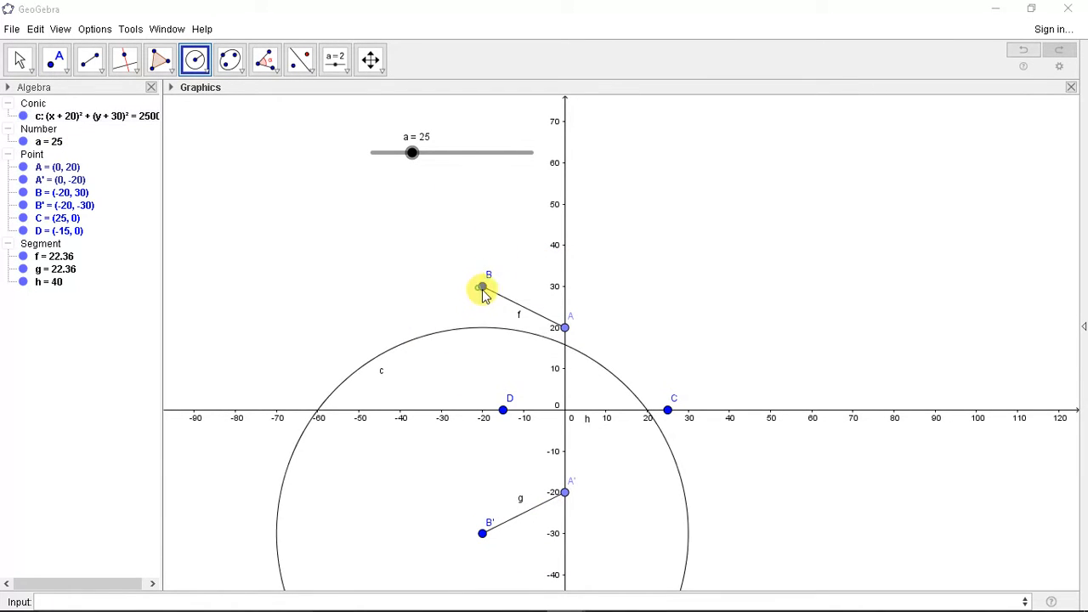
click(483, 287)
text(50)
key(Return)
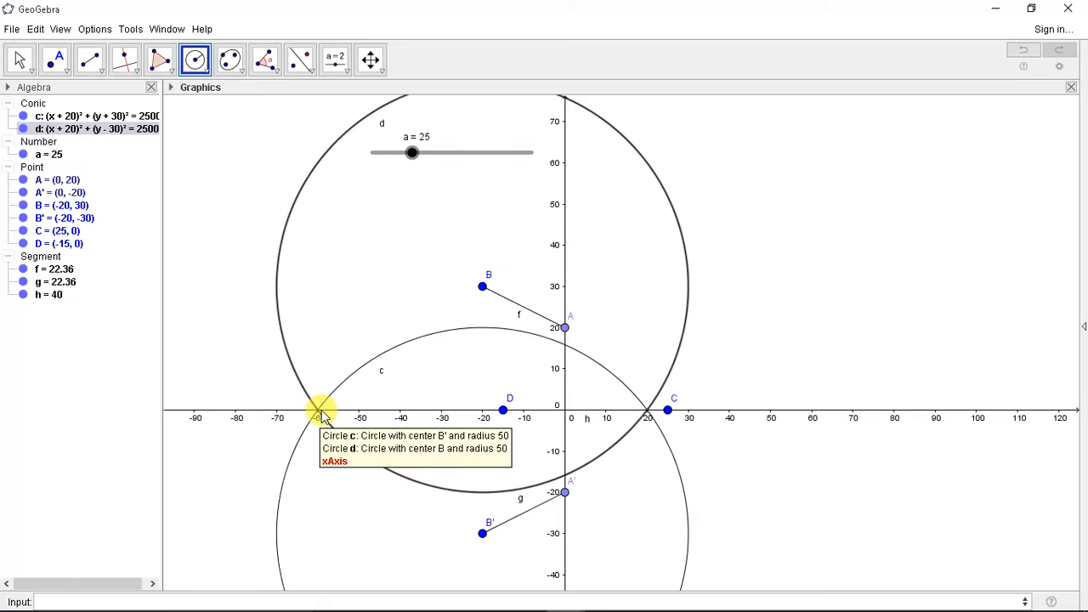
click(503, 410)
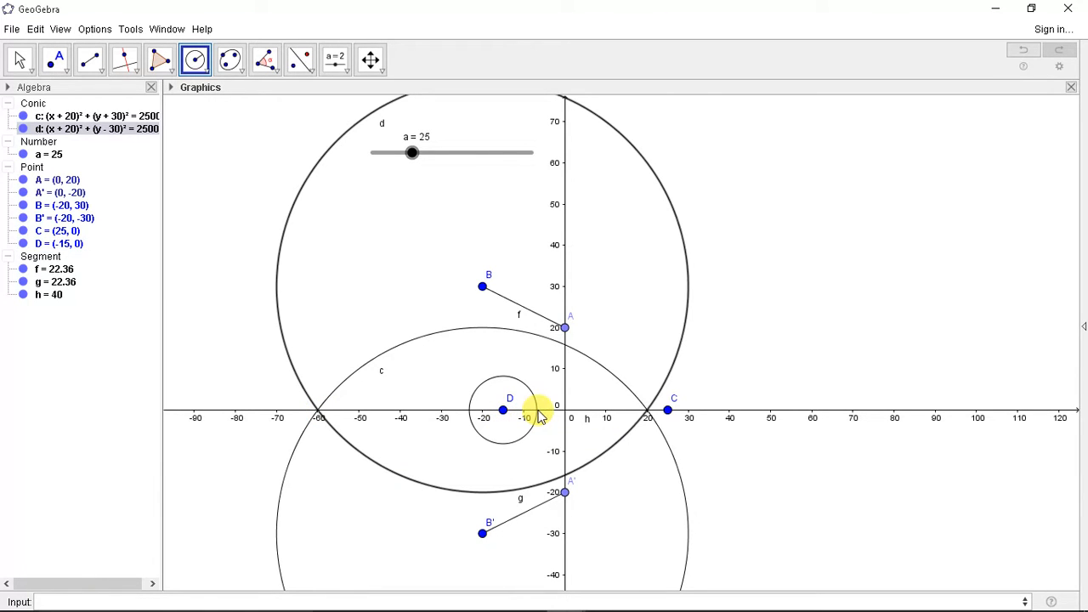
click(538, 413)
key(Escape)
key(Delete)
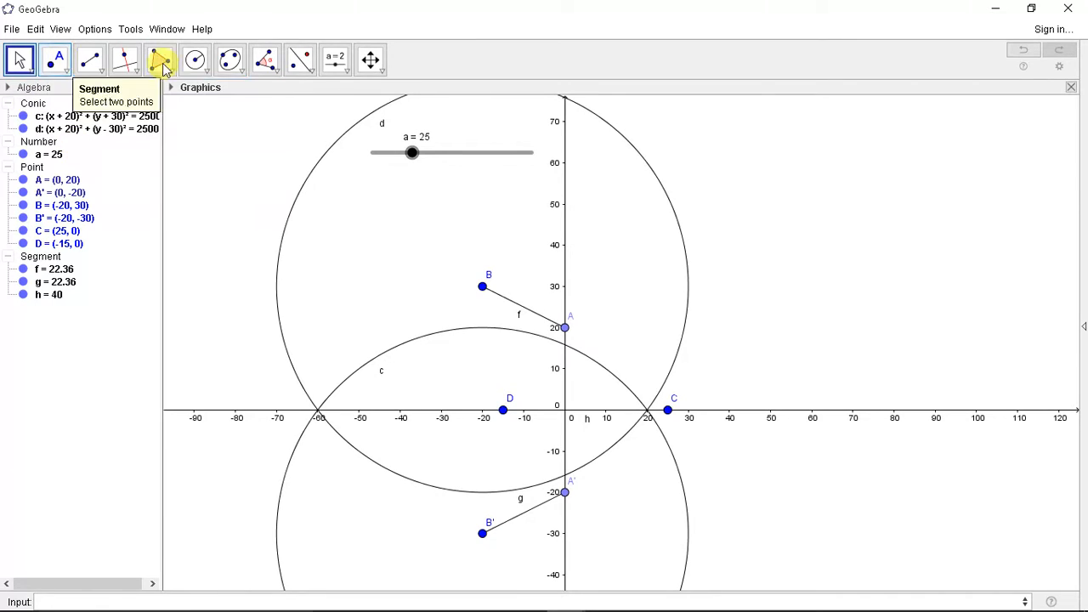
- Set slider a to 40 and draw a circle of radius 60 centred on D
drag(413, 153, 562, 163)
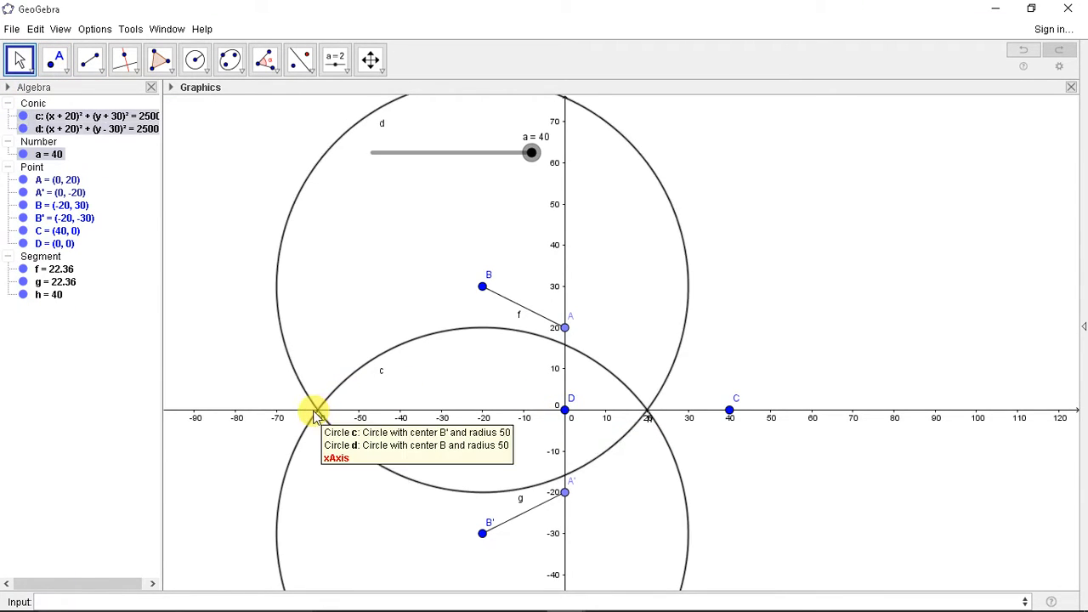
click(194, 58)
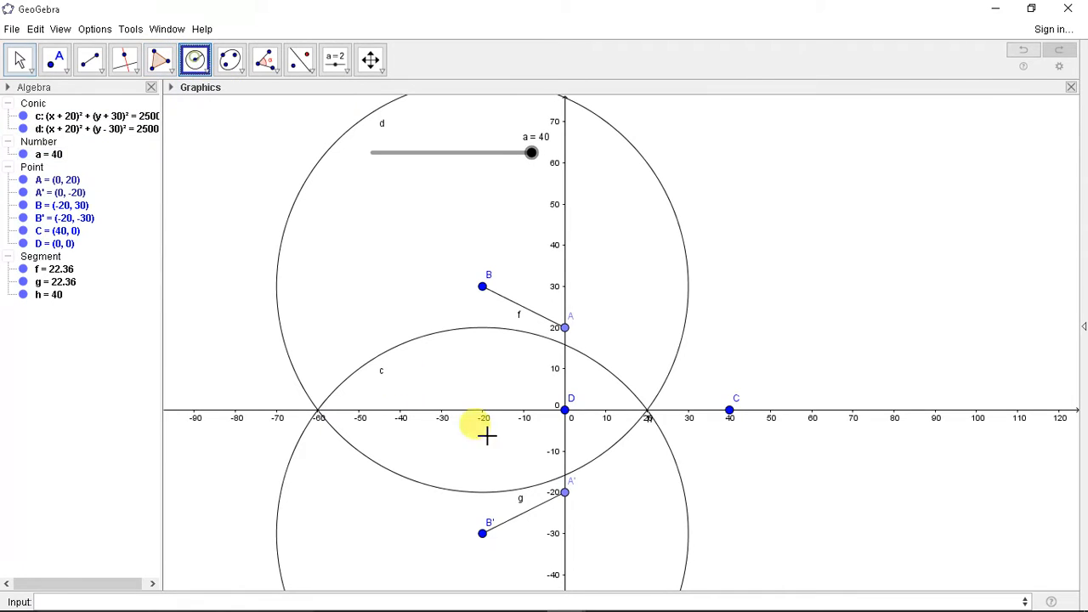
click(565, 411)
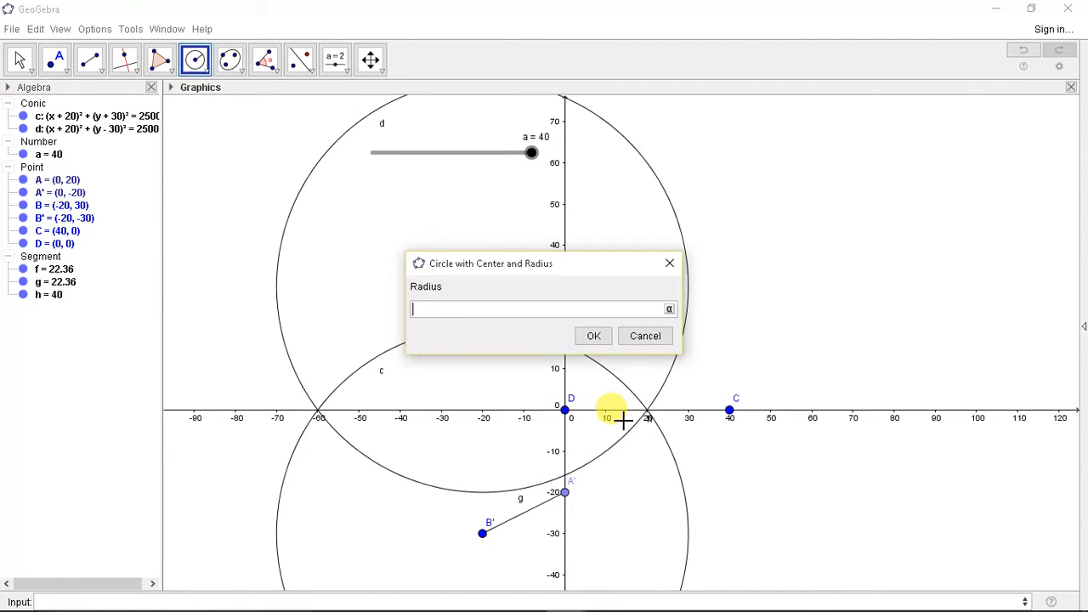
key(Return)
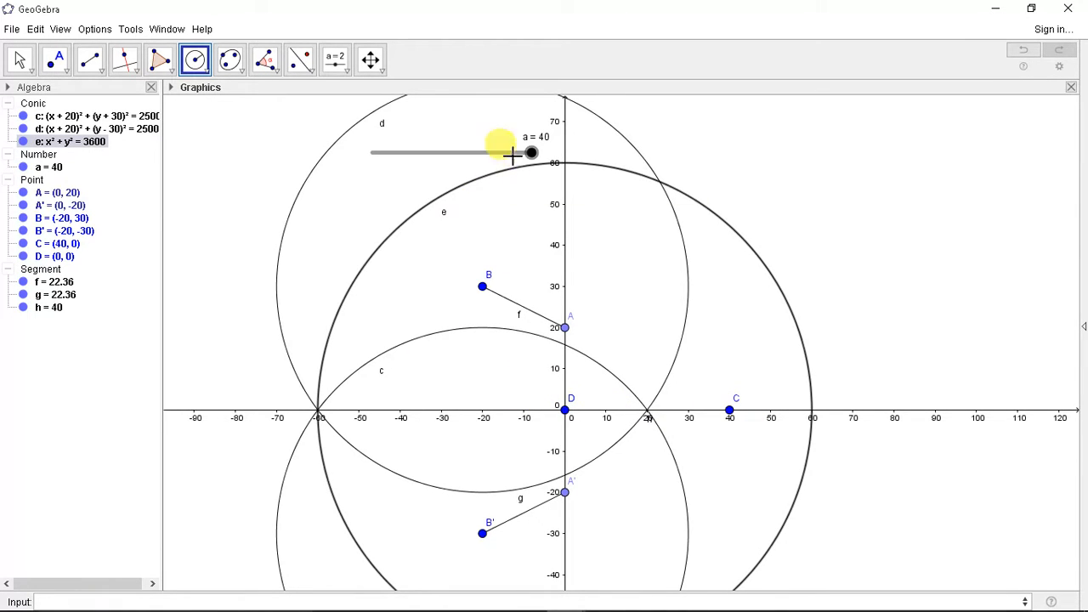
key(Escape)
mouse_move(529, 152)
mouse_down()
mouse_move(308, 175)
mouse_move(459, 151)
mouse_move(534, 157)
mouse_up()
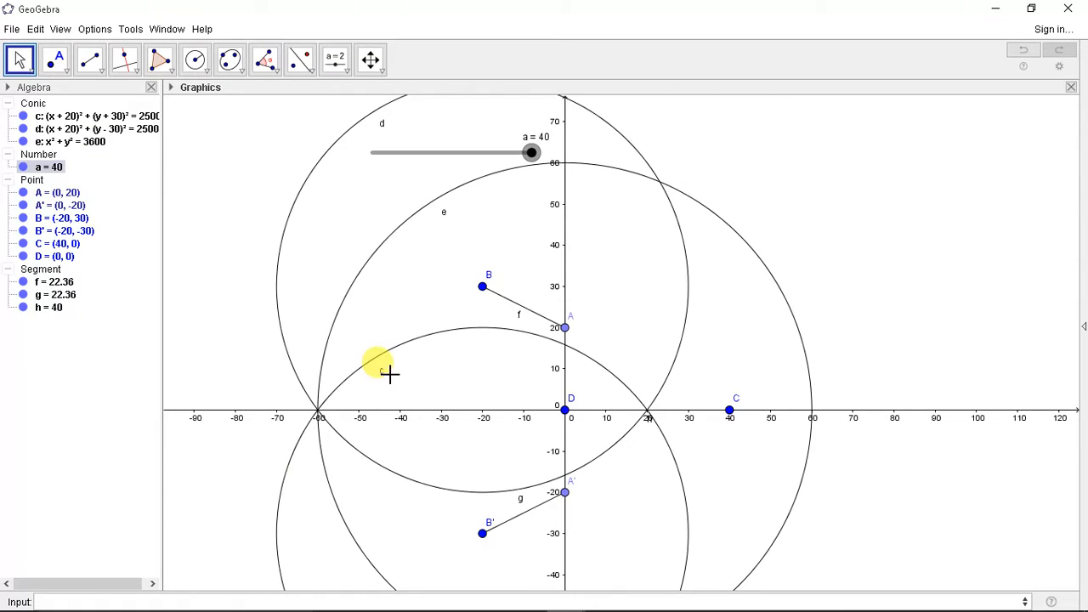
- With slider a at about 26.5, draw arm segments to B and B' from the radius-60 circle's outer left intersections with their respective radius-50 circles
drag(532, 154, 423, 154)
click(90, 58)
click(280, 319)
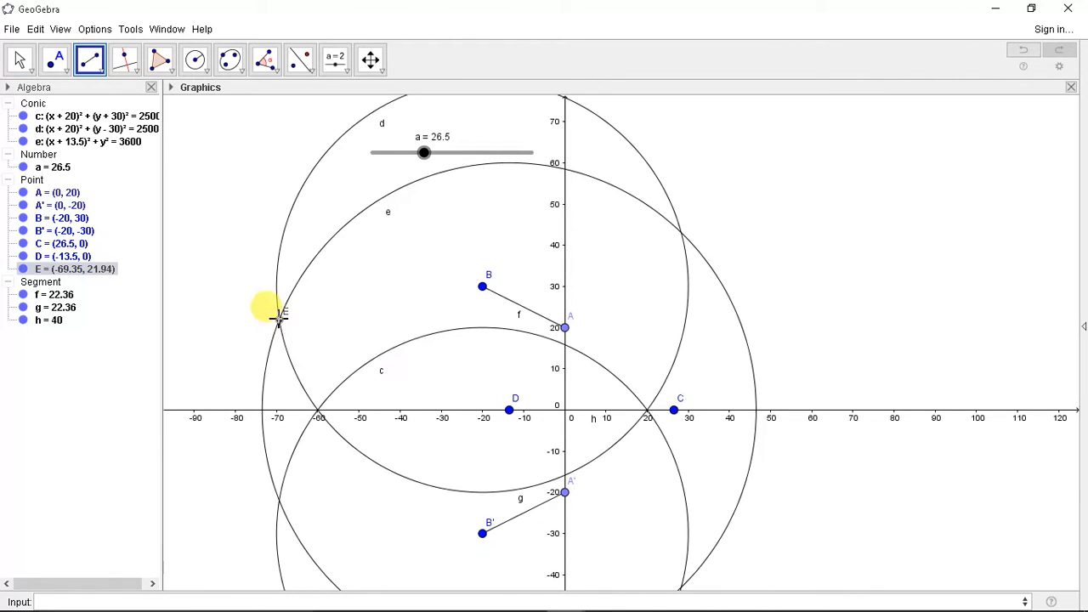
click(482, 286)
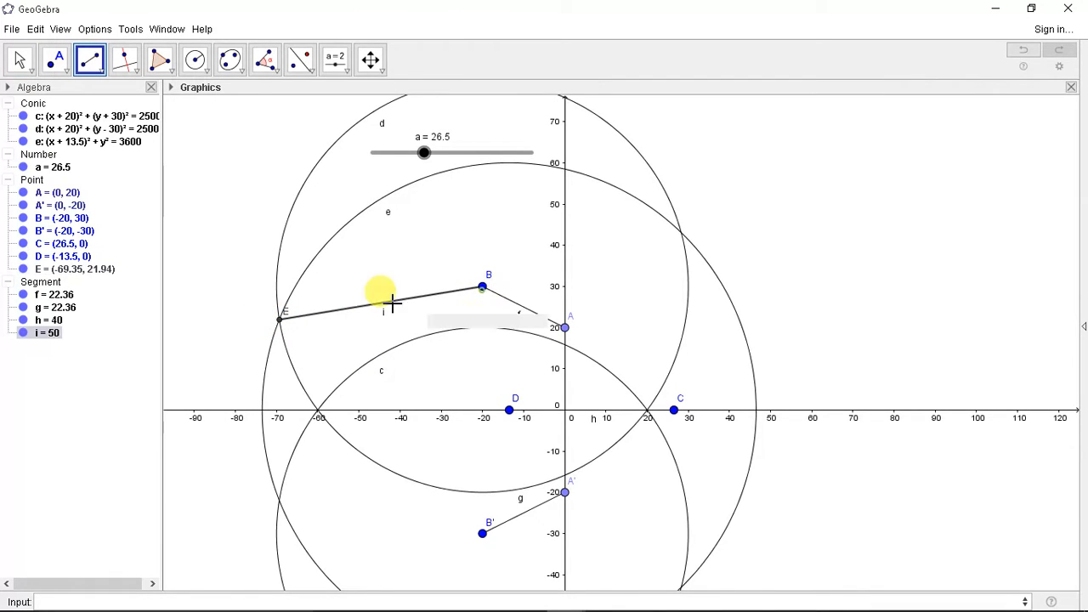
click(280, 502)
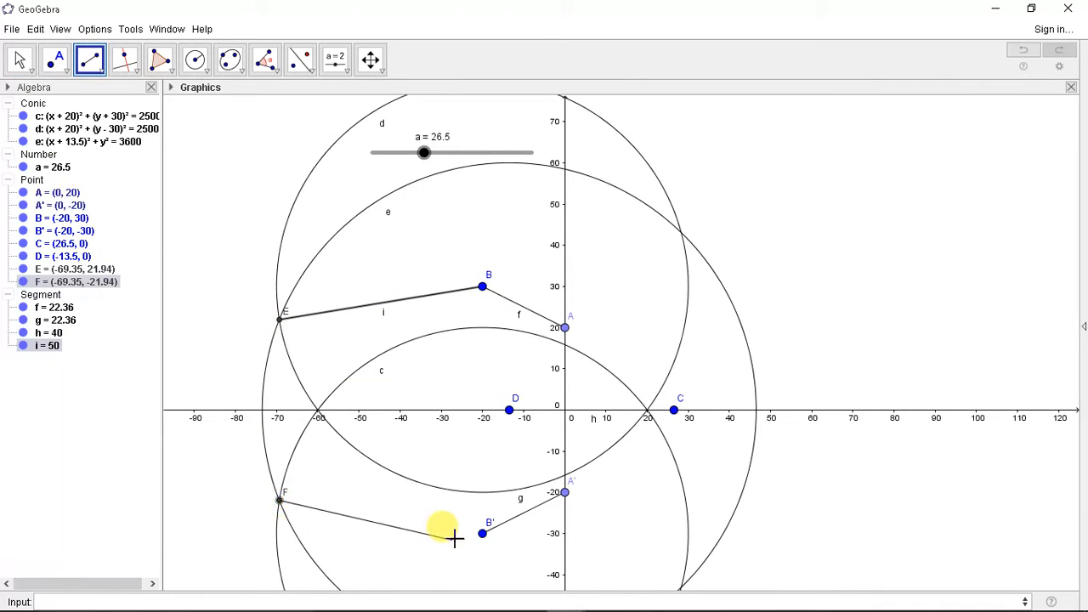
click(482, 533)
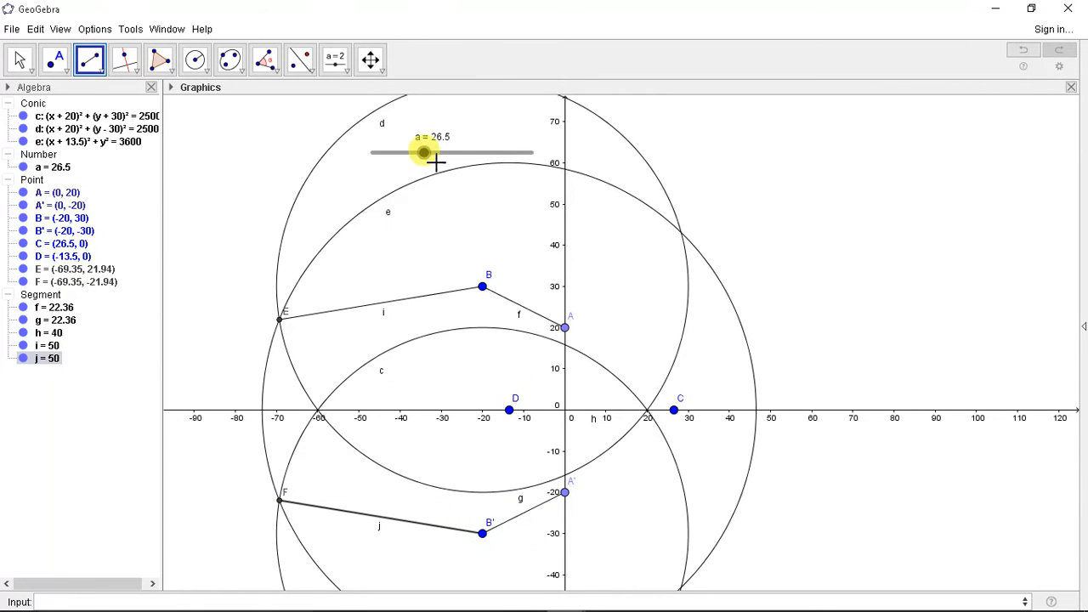
key(Escape)
mouse_move(423, 155)
mouse_down()
mouse_move(365, 151)
mouse_move(564, 156)
mouse_move(376, 162)
mouse_move(488, 165)
mouse_move(425, 164)
mouse_up()
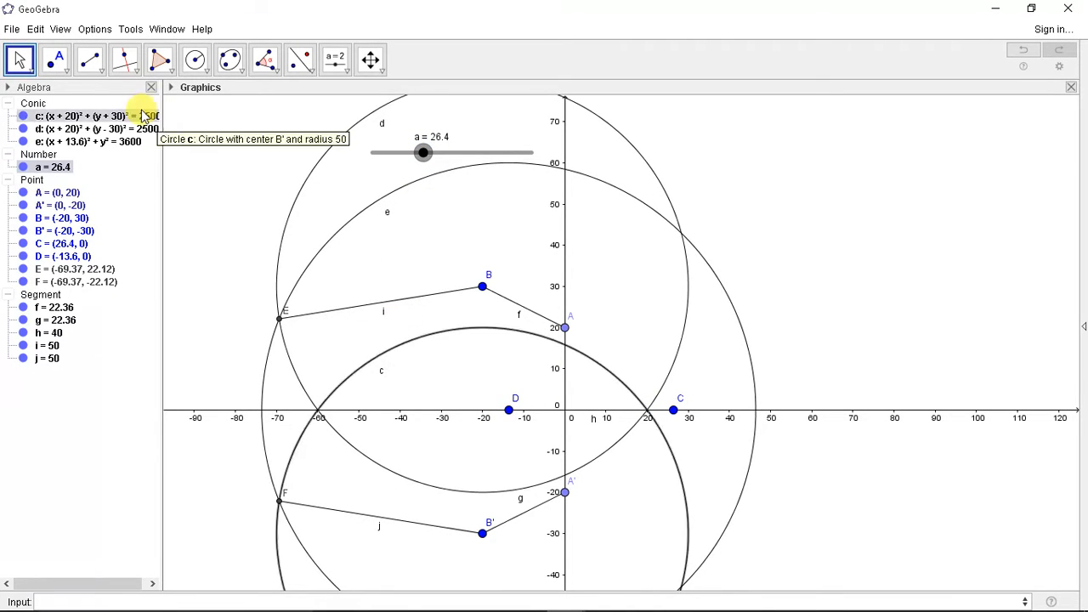
- Draw a circle of radius 40 centred on D
click(194, 59)
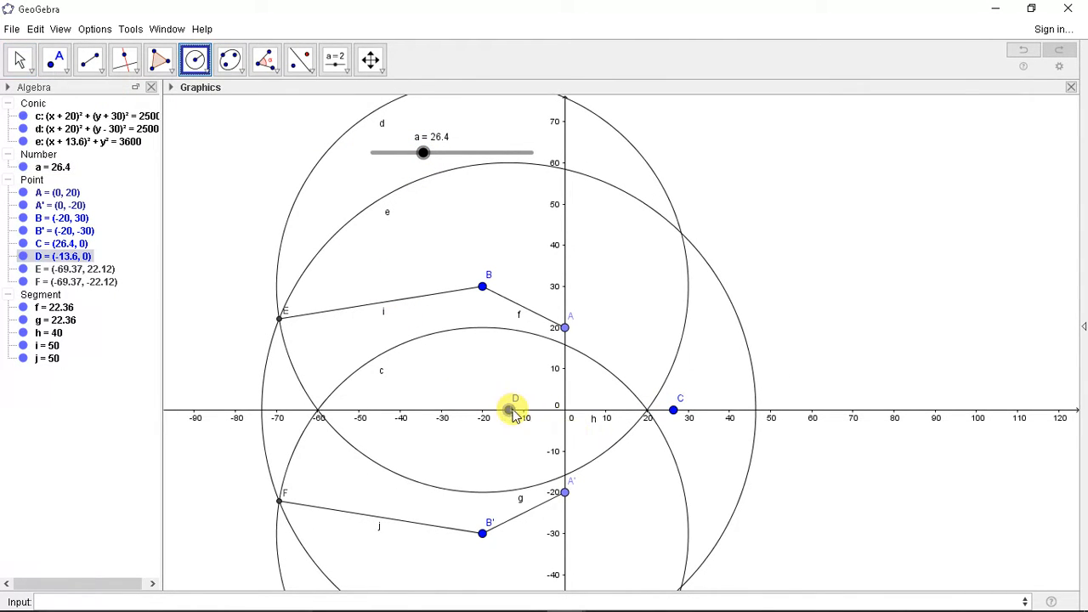
click(509, 409)
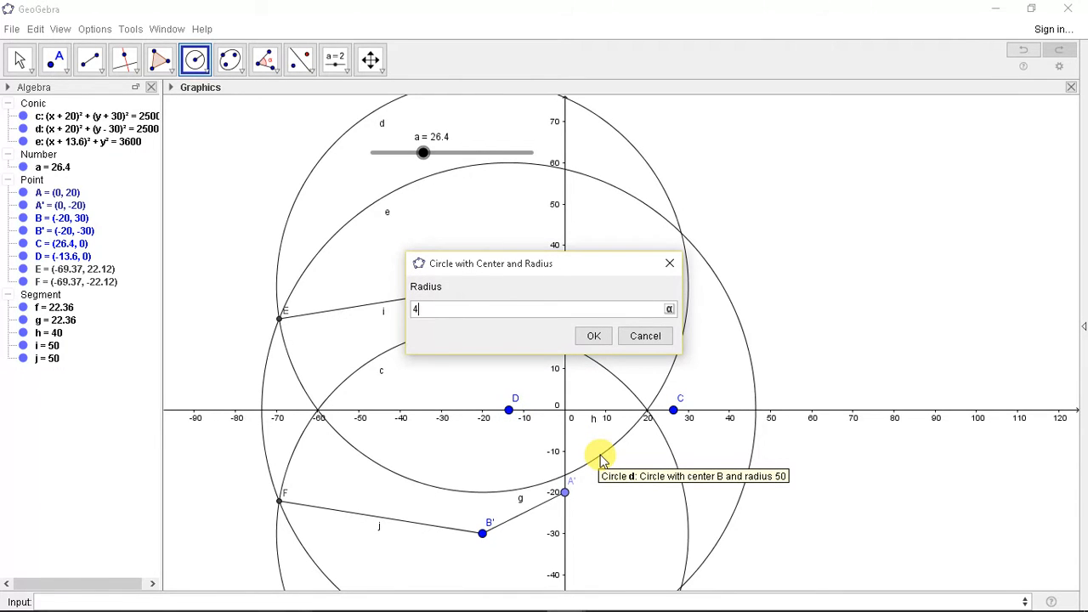
key(Return)
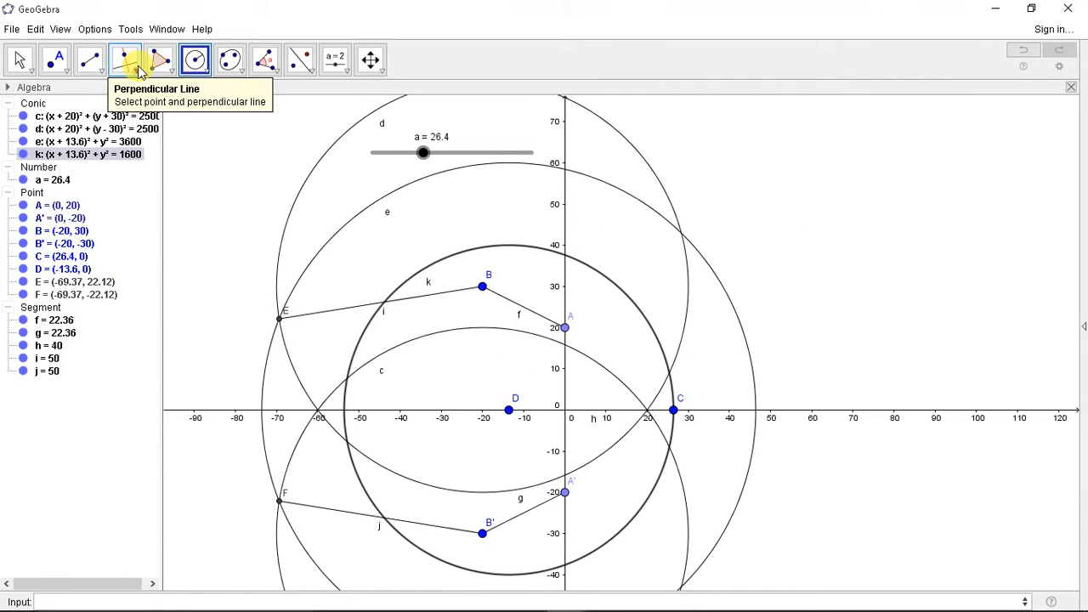
- Draw link segments from D to the points where the radius-40 circle crosses the two arms, and nudge slider a to 26.7
click(89, 59)
click(509, 410)
click(384, 306)
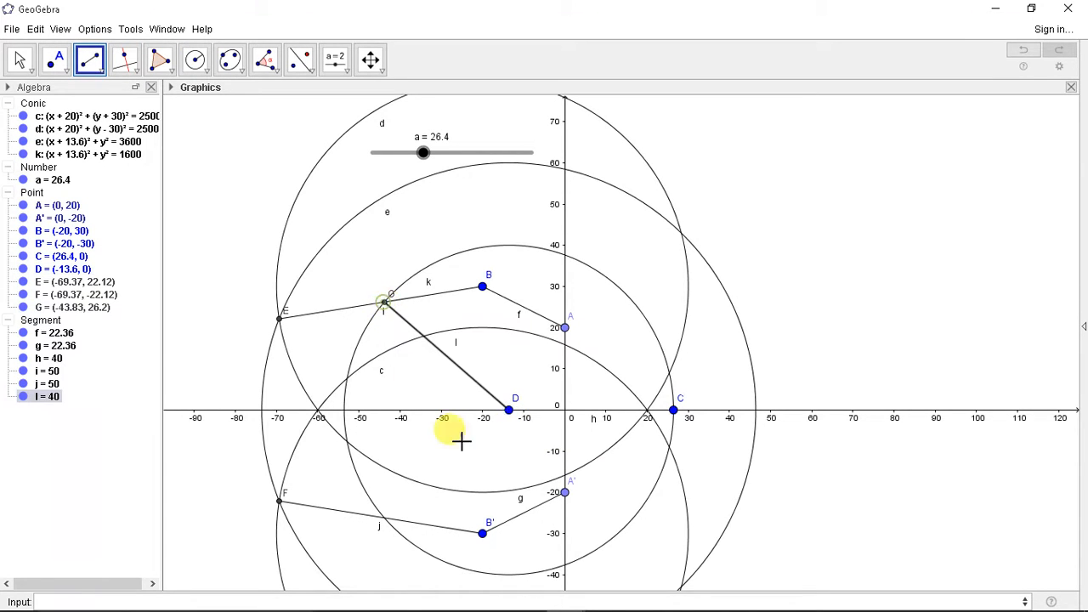
click(508, 410)
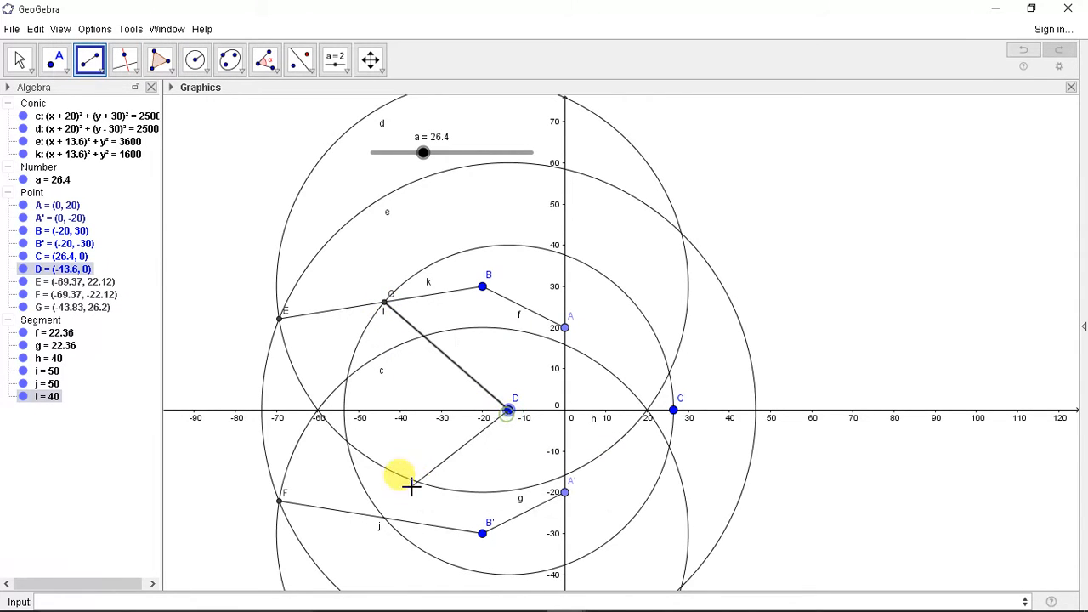
click(385, 521)
key(Escape)
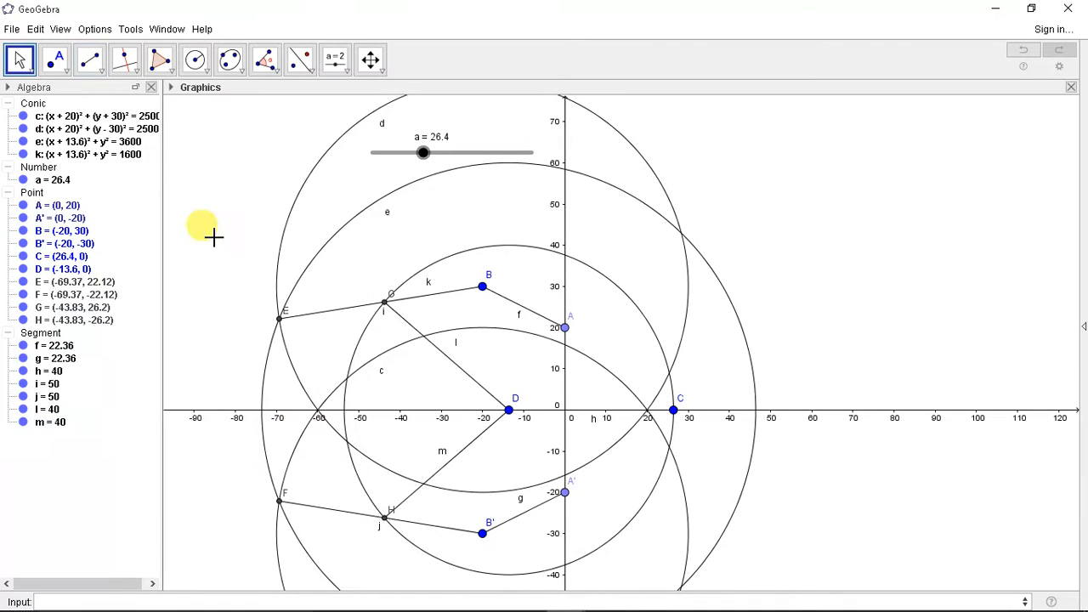
mouse_move(424, 153)
mouse_down()
mouse_move(389, 150)
mouse_move(479, 151)
mouse_move(425, 152)
mouse_up()
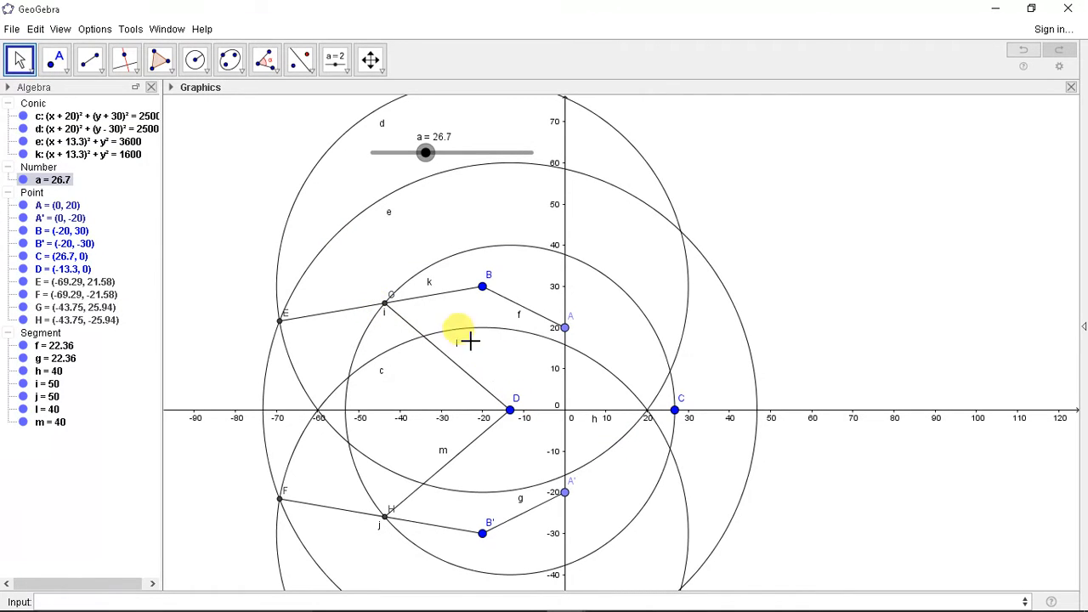
- Hide the four construction circles c, d, e and k
click(23, 115)
click(23, 128)
click(23, 142)
click(23, 154)
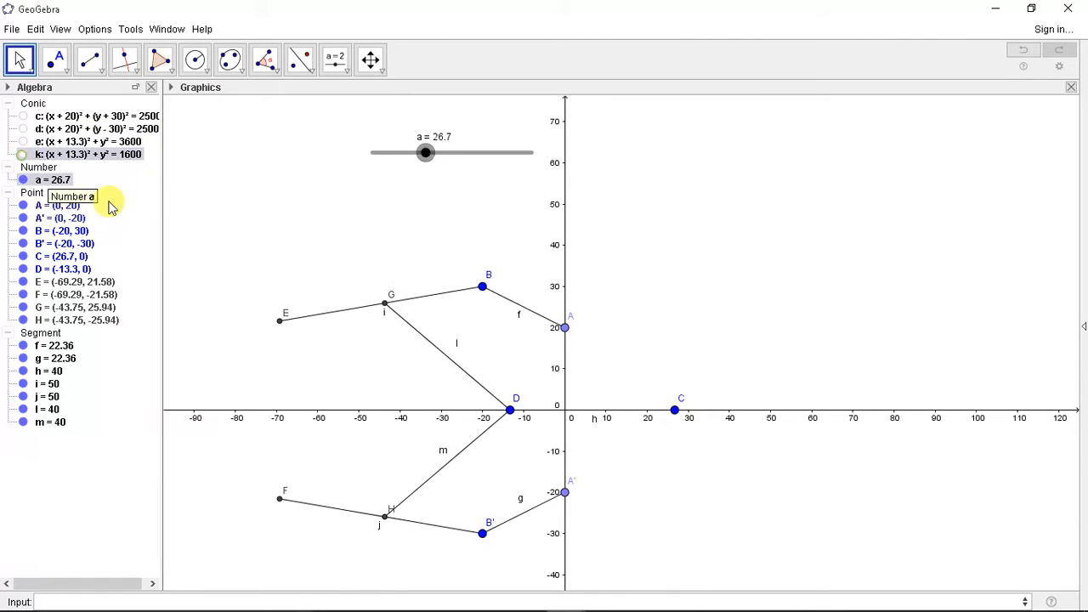
- Move slider a to about 24.4 and turn on its animation
mouse_move(430, 163)
mouse_down()
mouse_move(383, 168)
mouse_move(515, 165)
mouse_move(377, 165)
mouse_move(518, 164)
mouse_move(372, 165)
mouse_move(479, 165)
mouse_move(409, 167)
mouse_up()
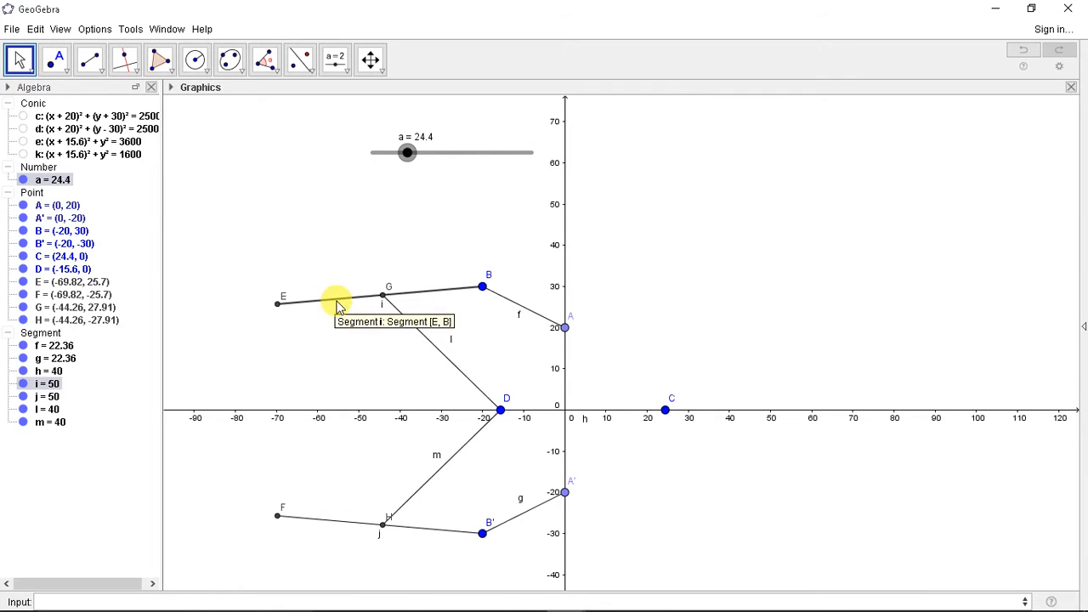
right_click(606, 252)
click(663, 325)
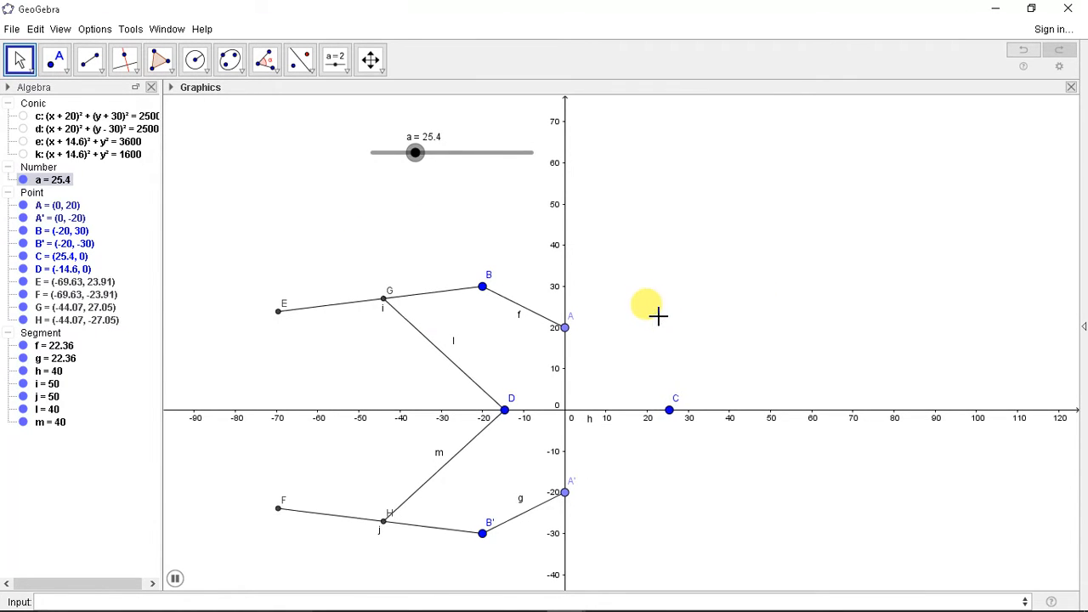
- Hide the coordinate axes in the graphics view
right_click(625, 195)
click(829, 242)
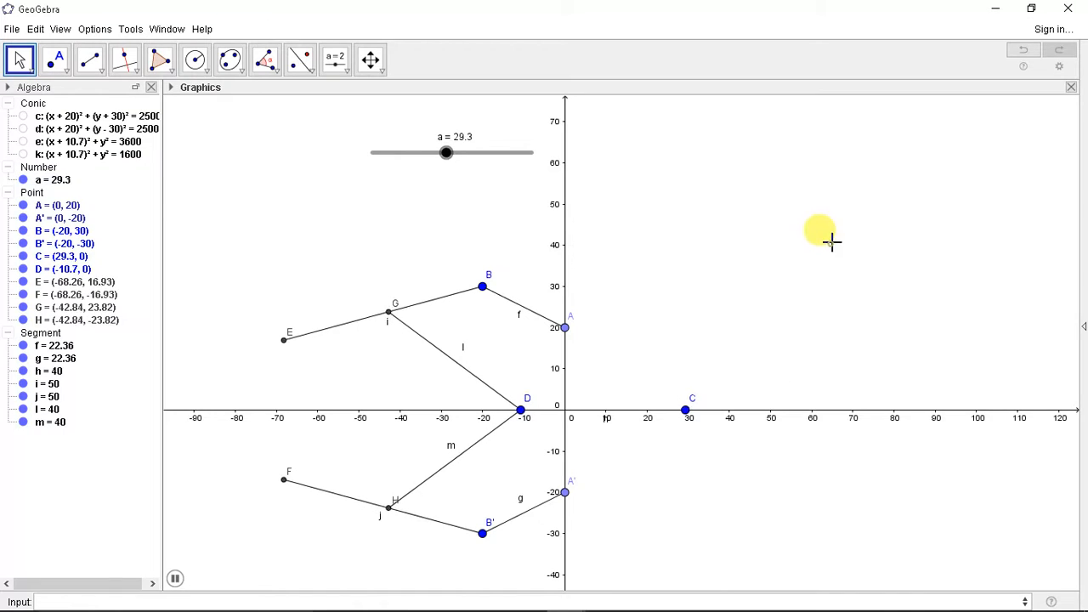
right_click(696, 200)
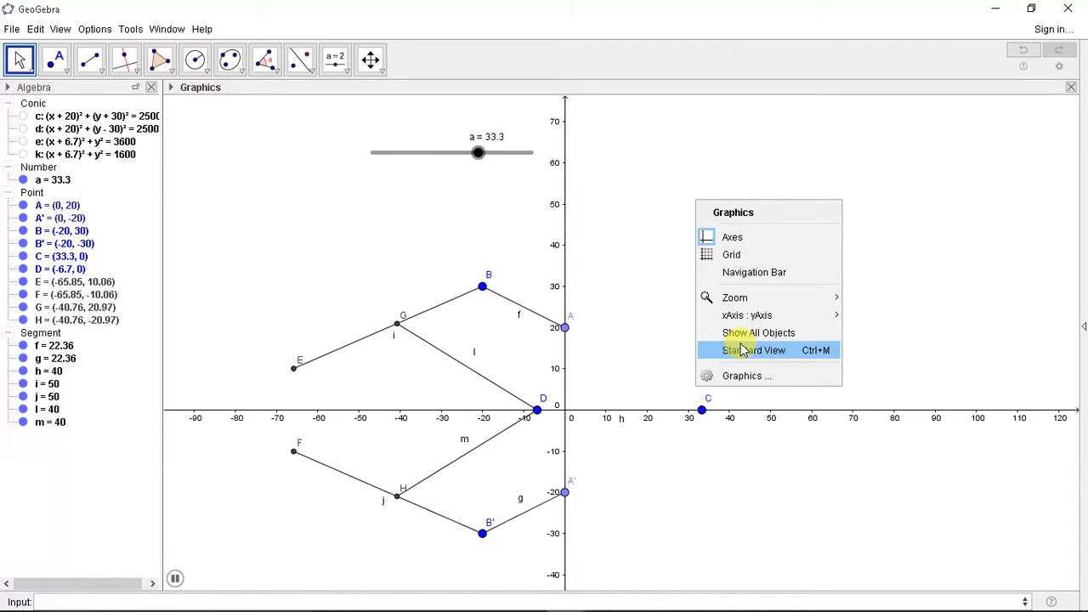
click(724, 237)
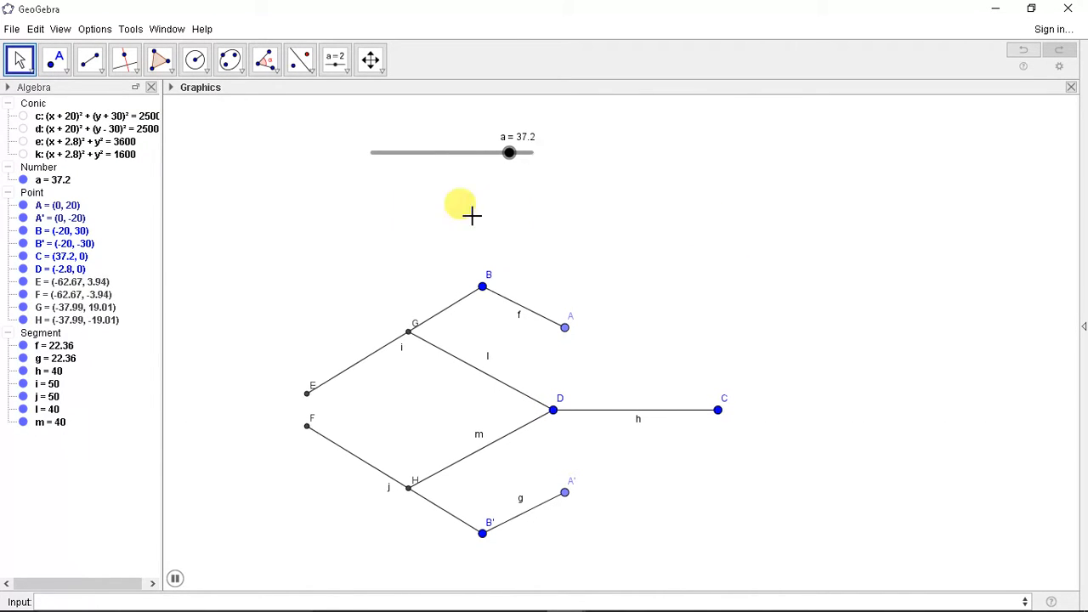
- Draw a frame segment from point A to point A'
click(89, 59)
click(564, 329)
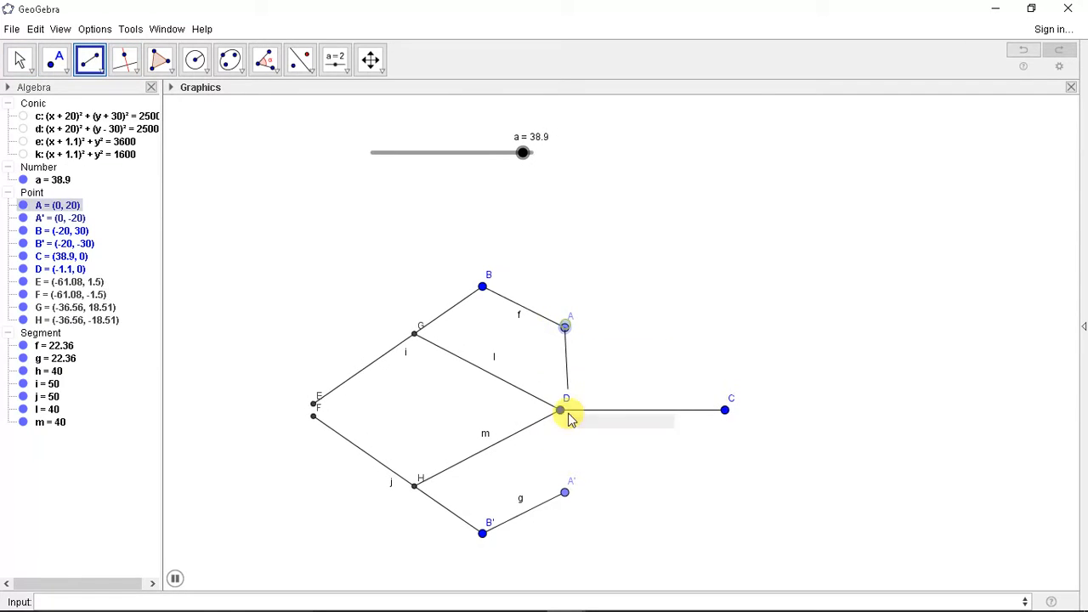
click(564, 493)
key(Escape)
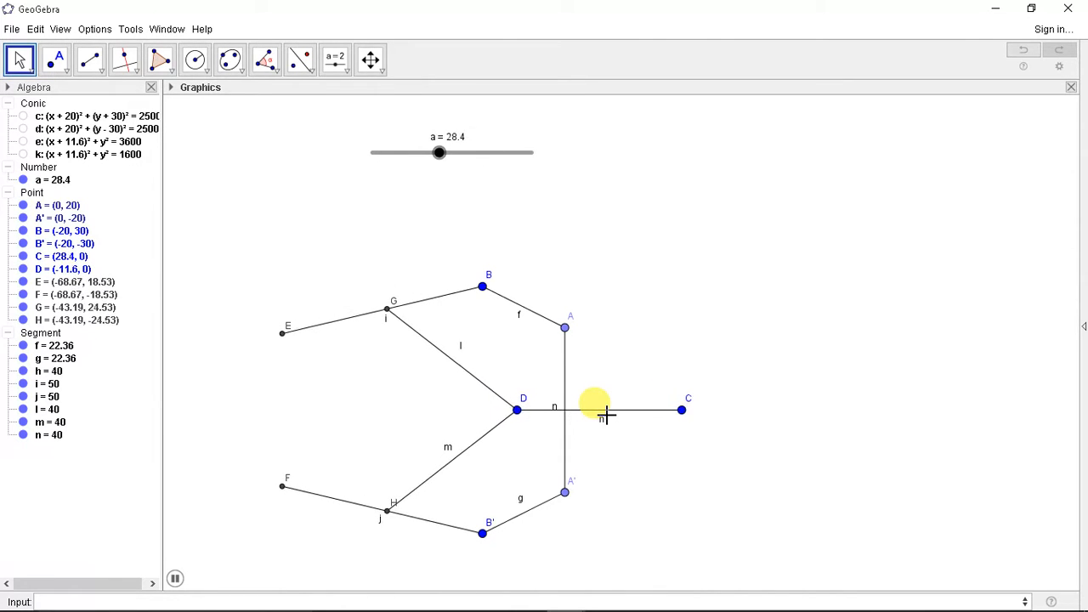
- Pause the slider animation and briefly show circles c and d to review how they define the arms, hiding both again
click(179, 581)
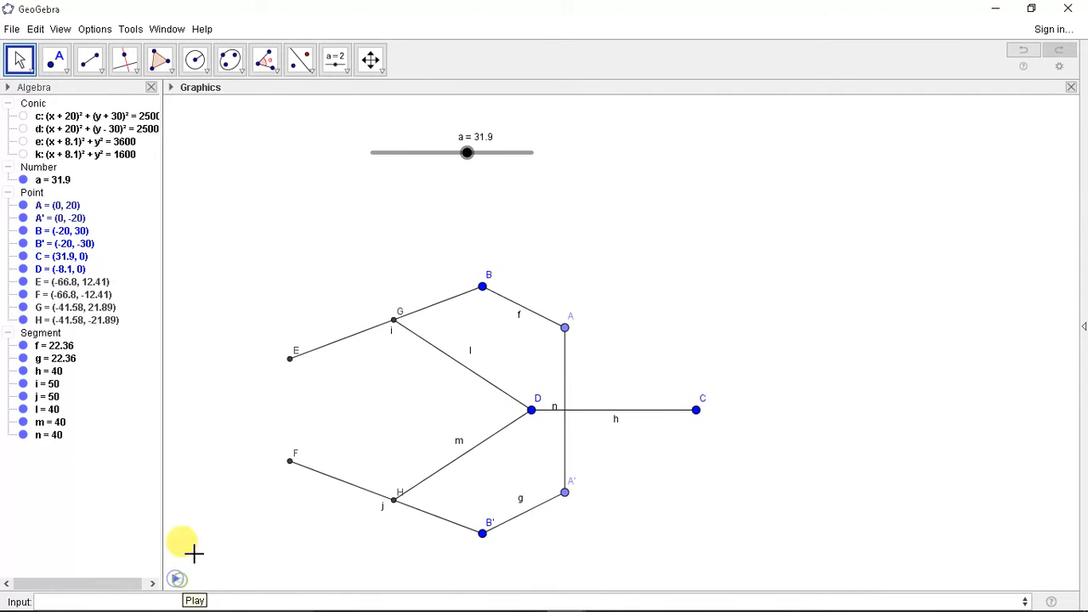
click(24, 116)
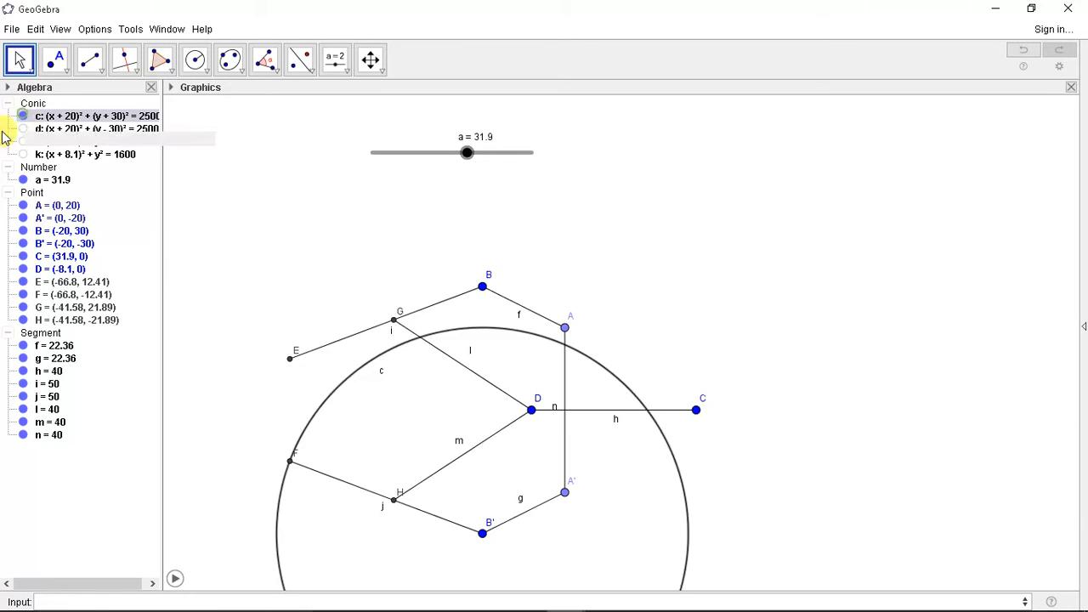
click(24, 129)
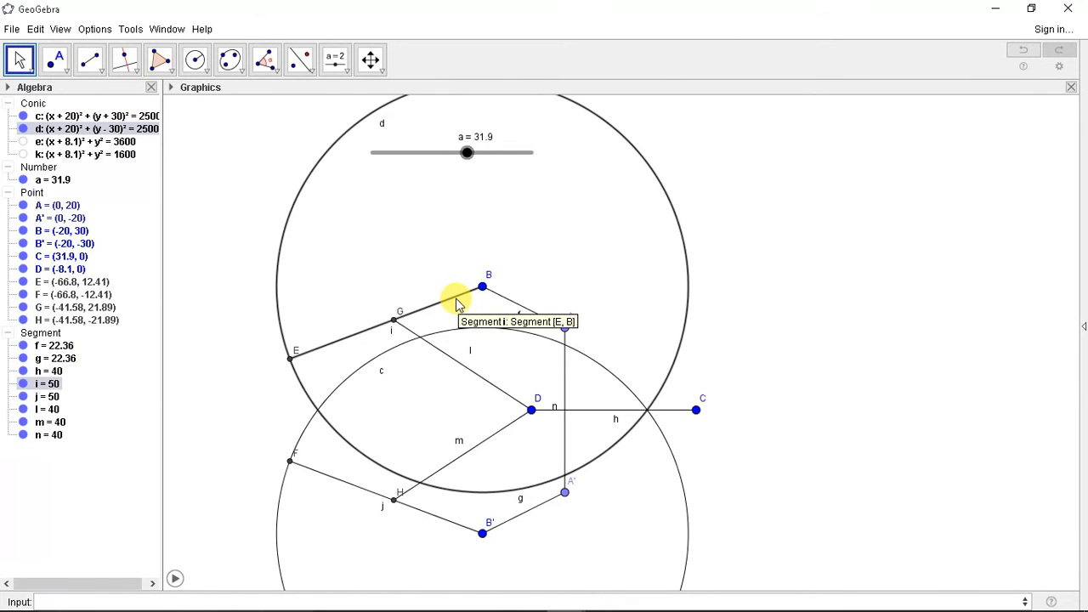
click(24, 116)
click(26, 129)
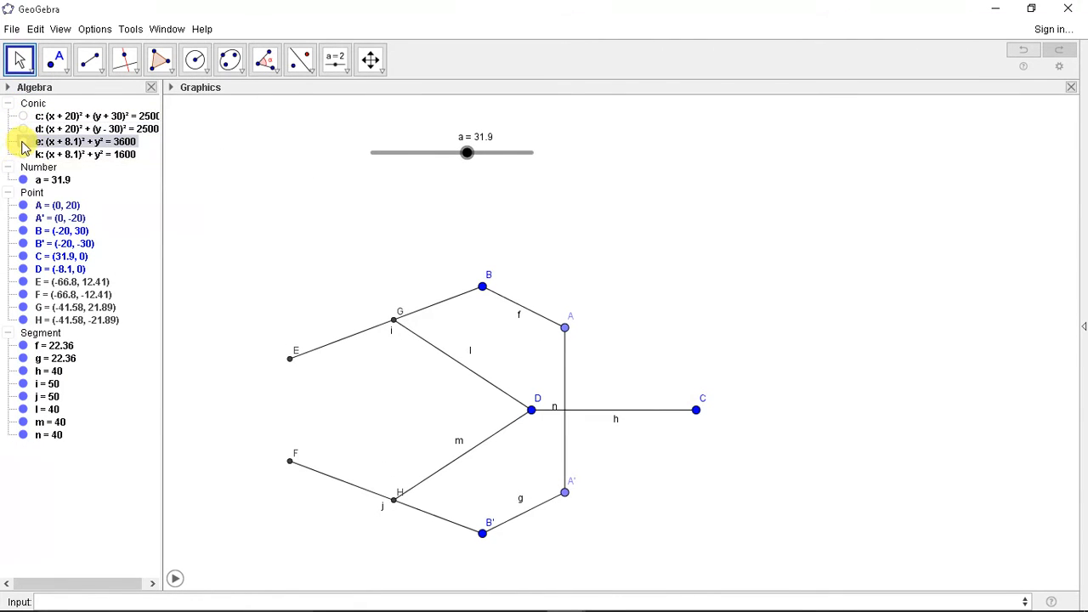
- Show circle e and examine the linkage with slider a at 40, moving the slider back to 32.4
click(23, 141)
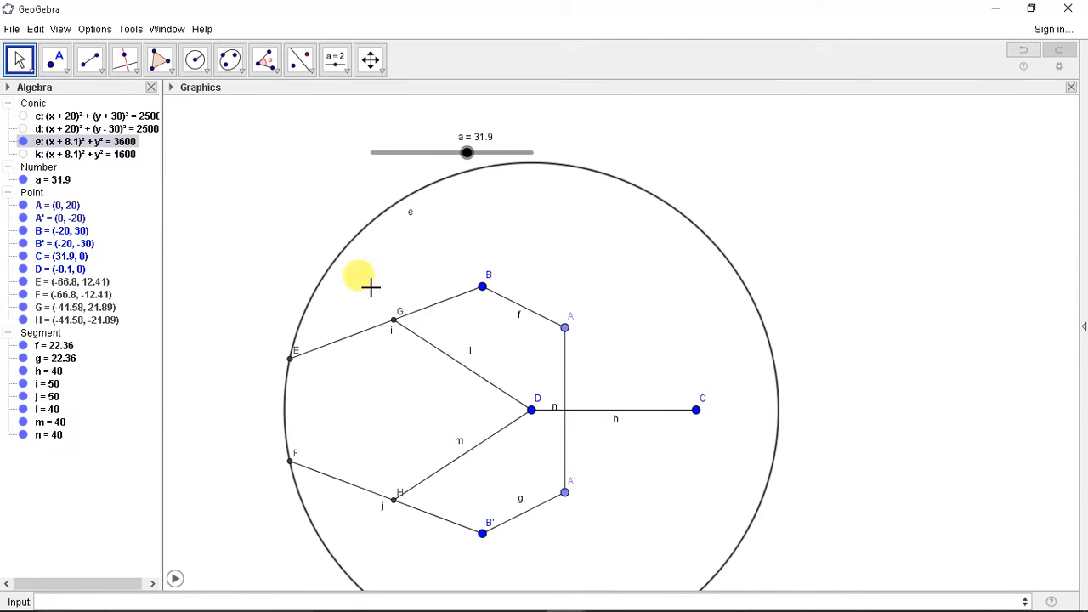
click(467, 155)
drag(470, 160, 535, 163)
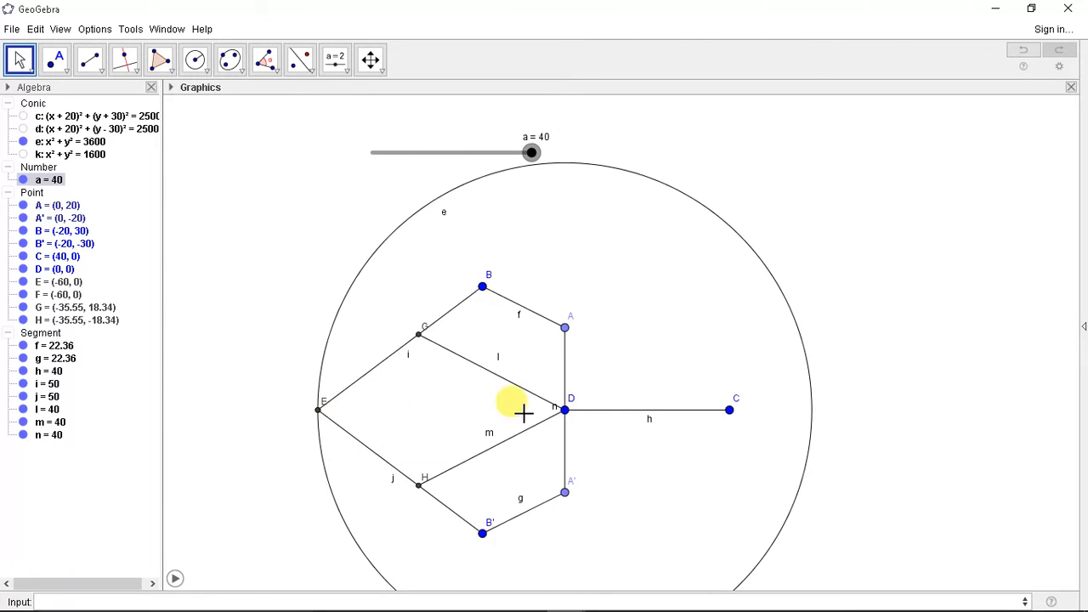
click(560, 416)
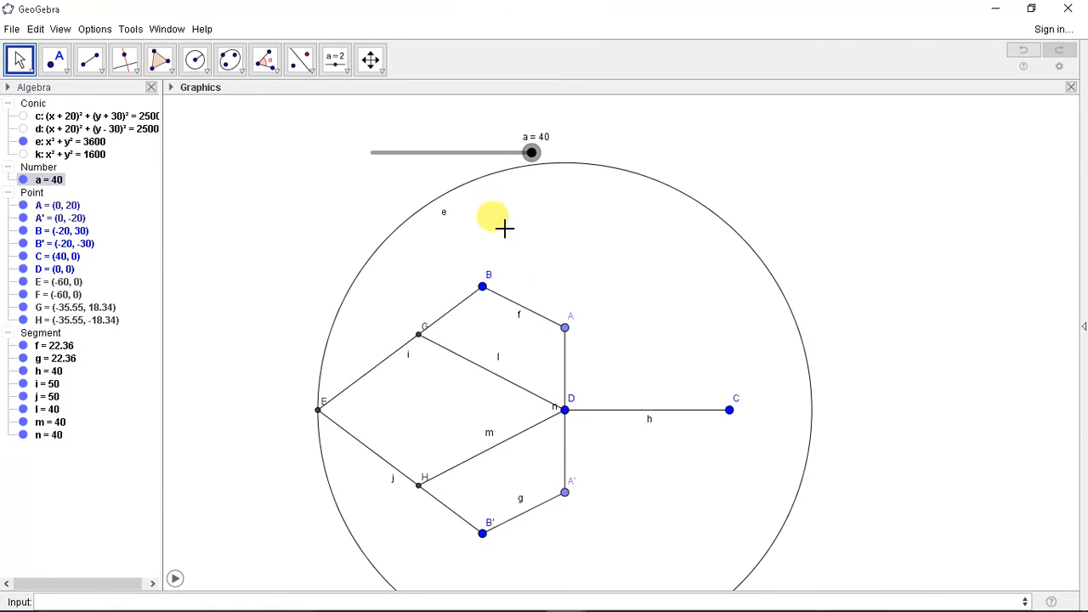
drag(531, 152, 473, 155)
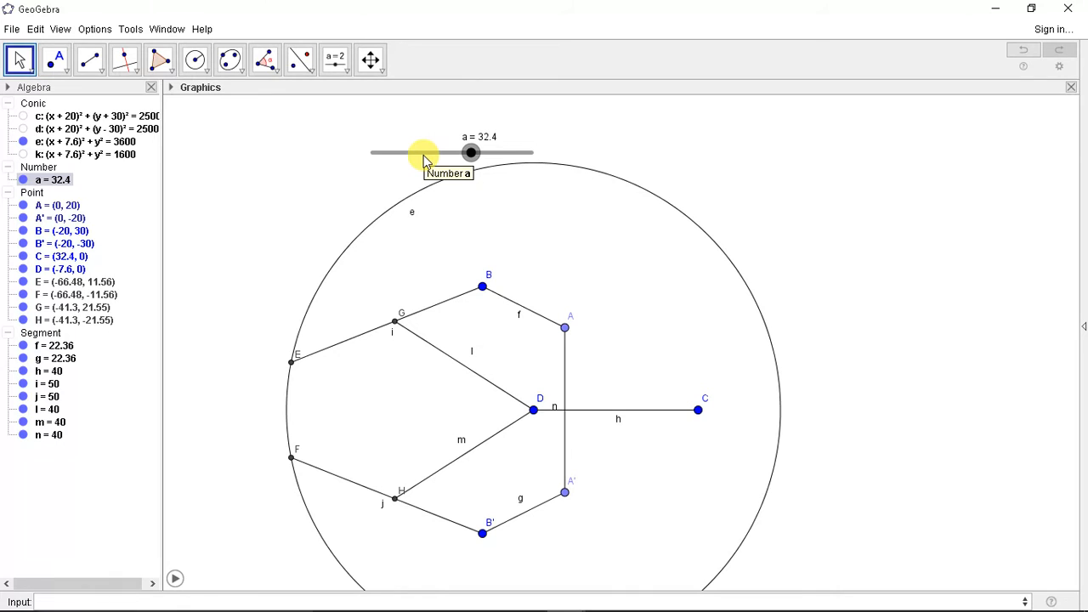
- Draw a circle of radius 45 centred on D
click(194, 63)
click(534, 411)
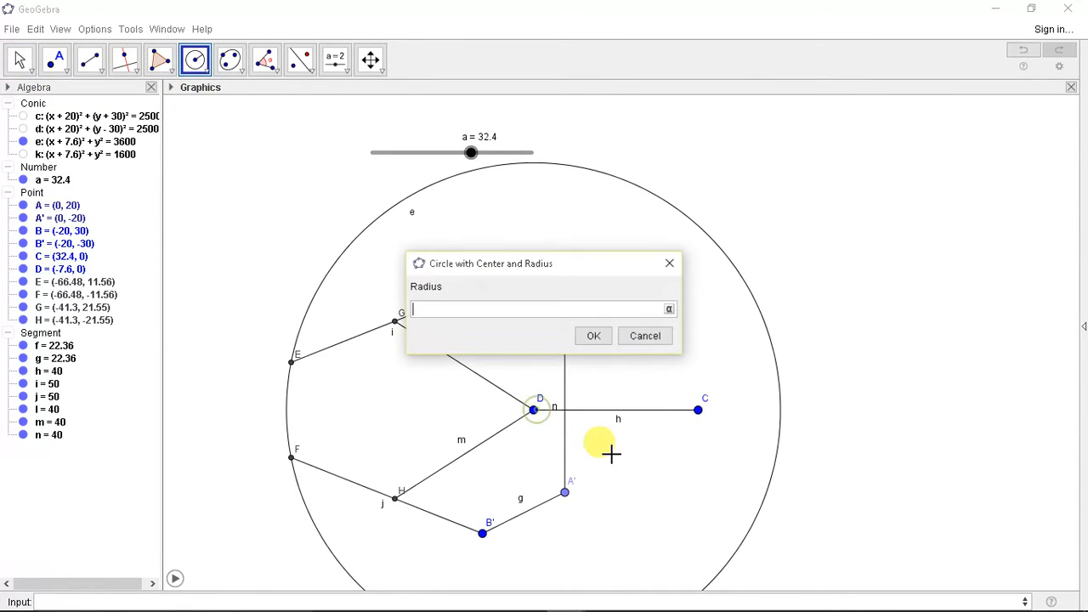
key(Return)
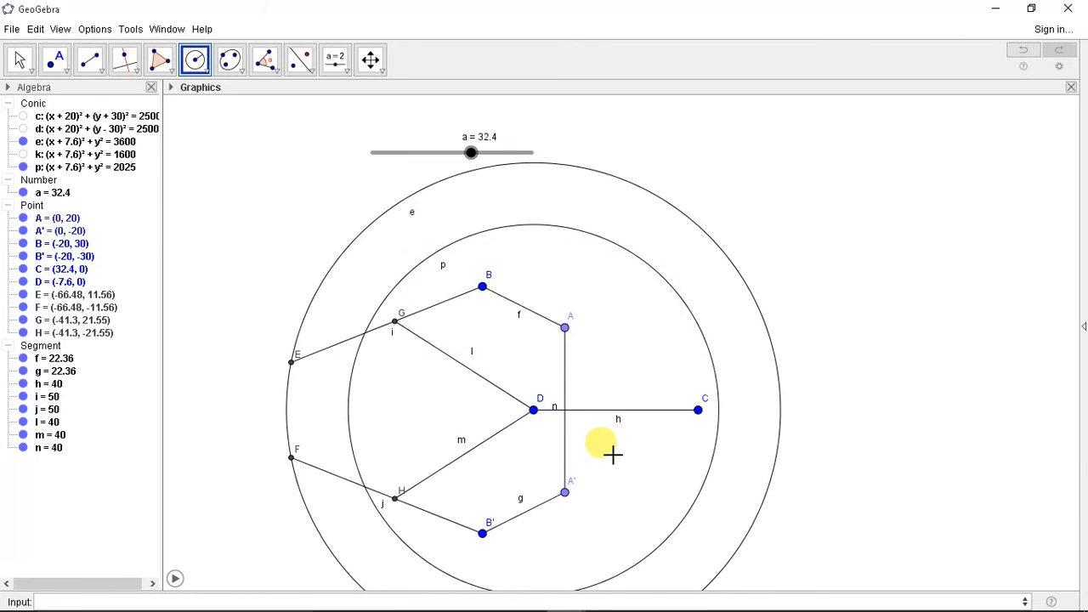
key(Escape)
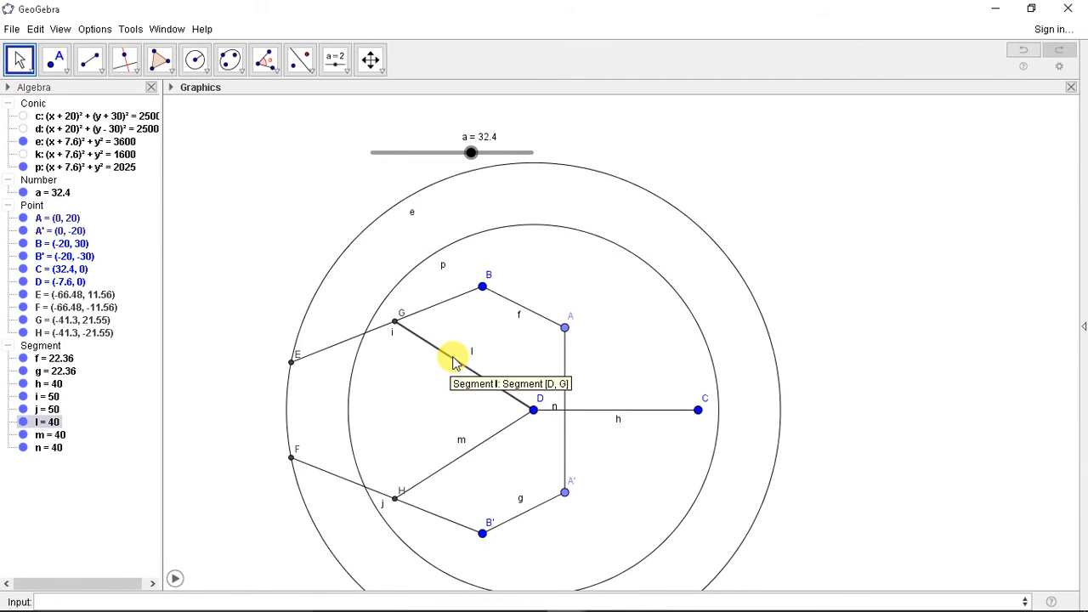
- Delete the two link segments l and m and their end points G and H on the arms
key(Delete)
click(483, 440)
key(Delete)
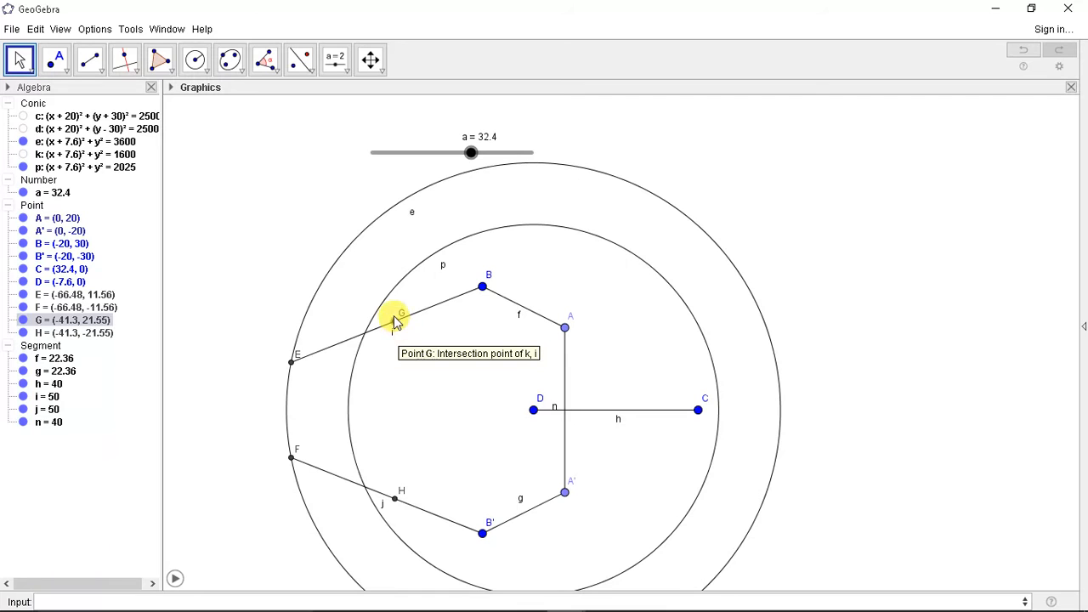
click(396, 321)
key(Delete)
click(396, 499)
key(Delete)
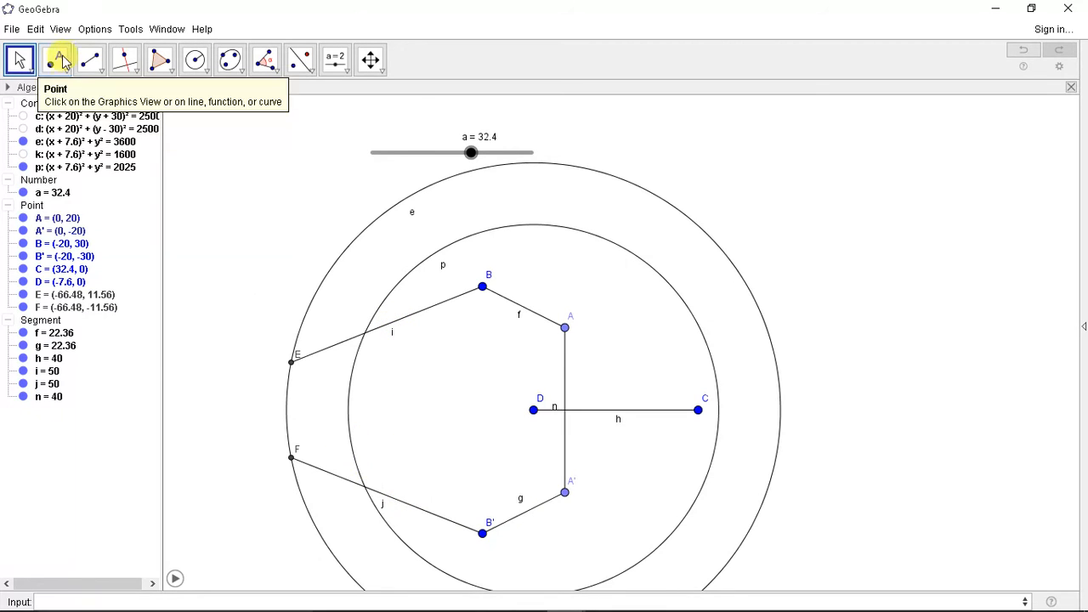
- Draw link segments joining D to the points where the radius-45 circle crosses the two arms
click(90, 60)
click(365, 334)
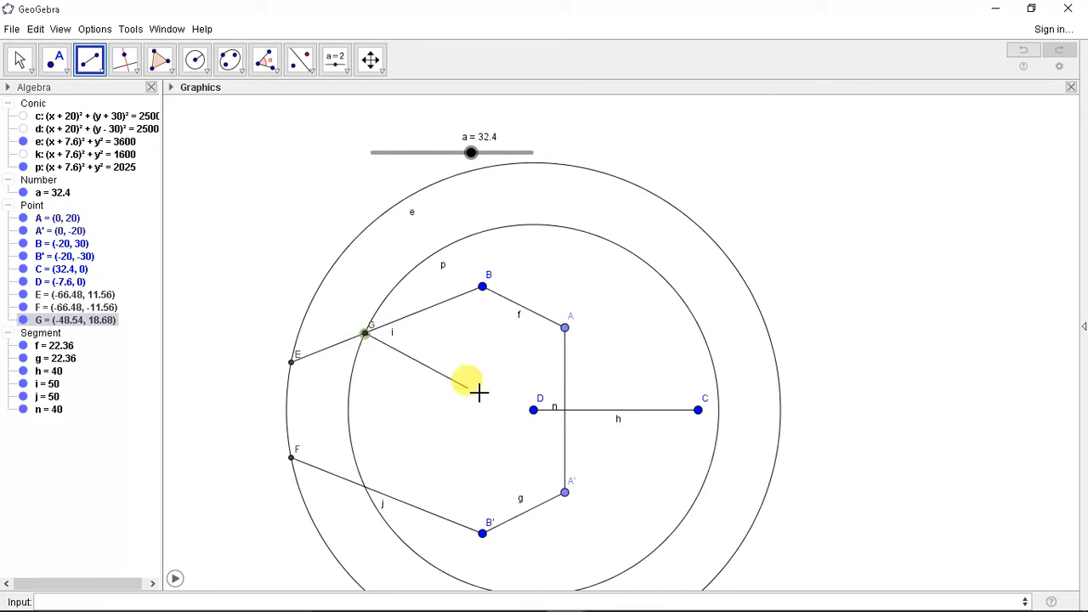
click(533, 411)
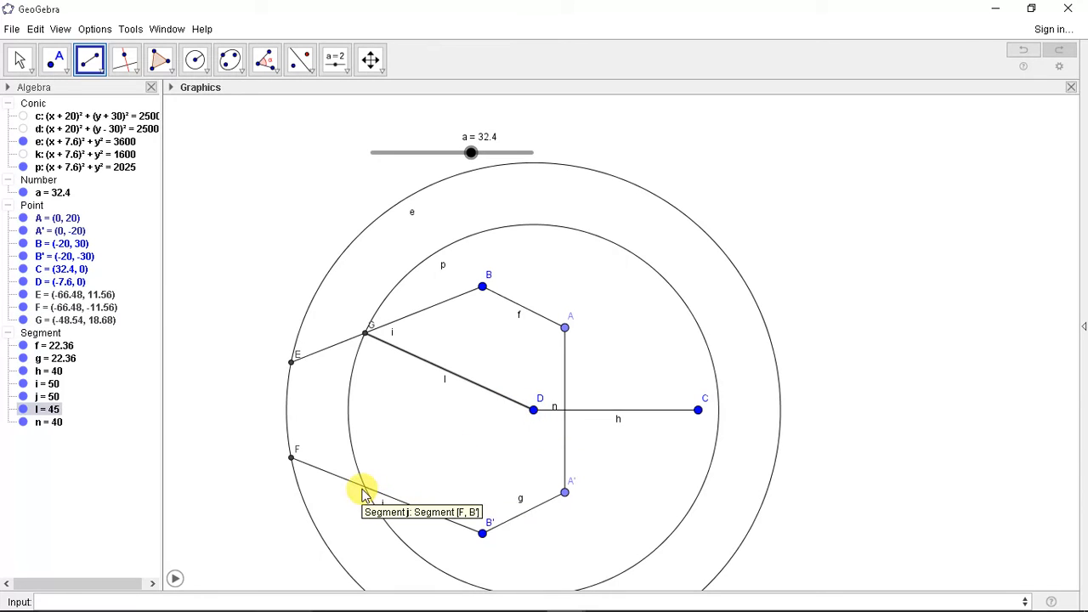
click(365, 487)
click(522, 414)
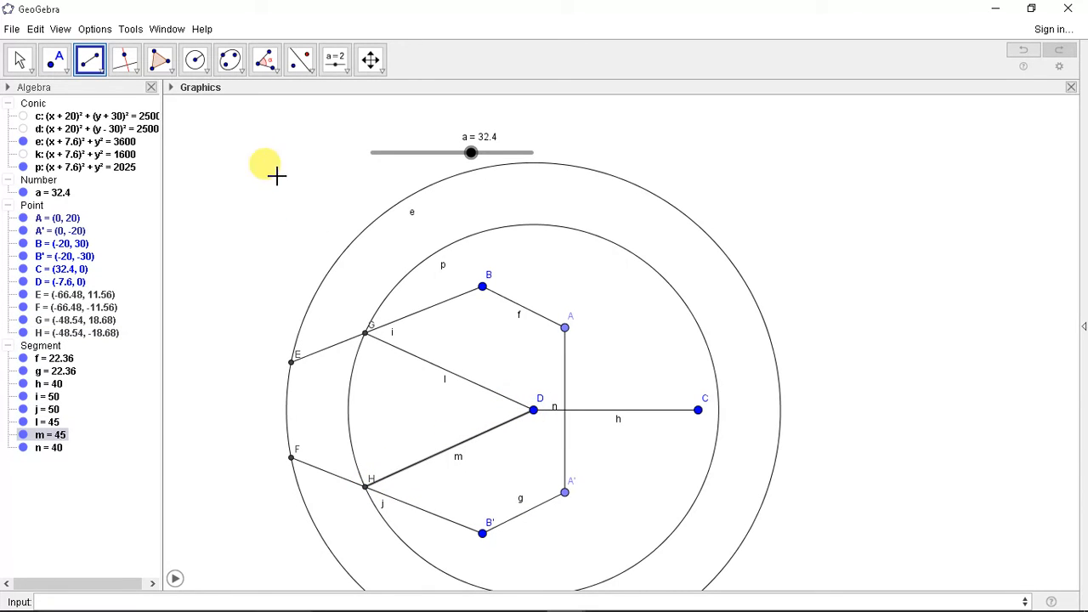
- Hide construction circles e and p and start the slider animation
click(23, 141)
click(23, 167)
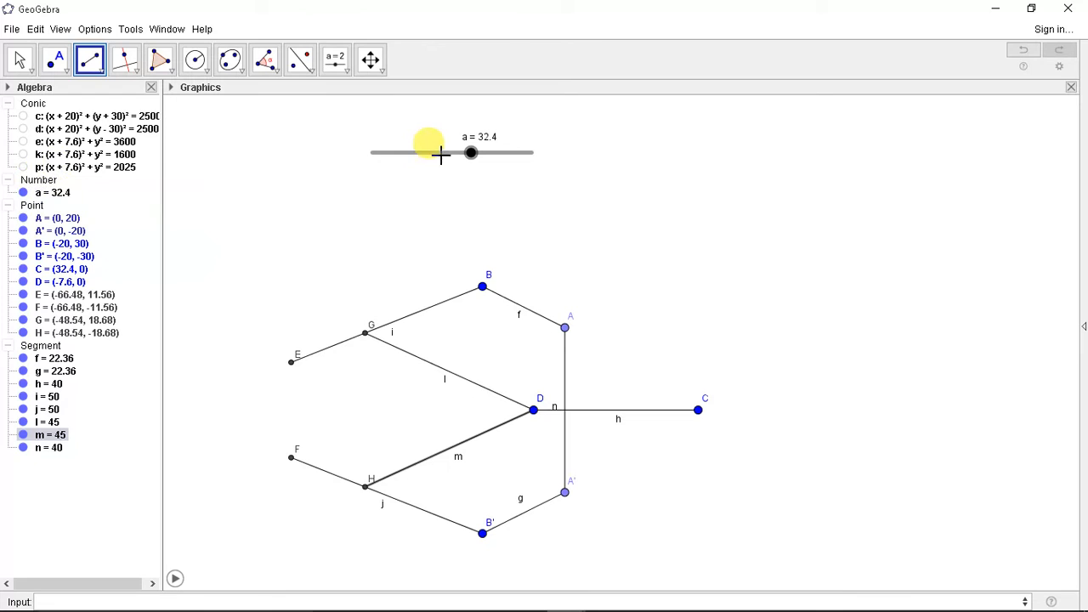
click(175, 578)
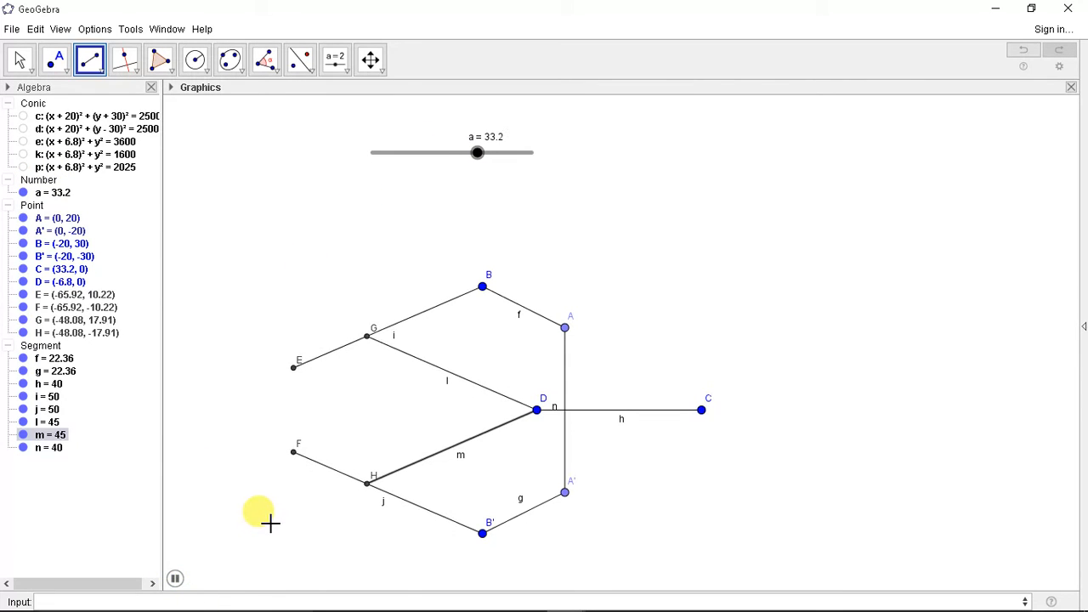